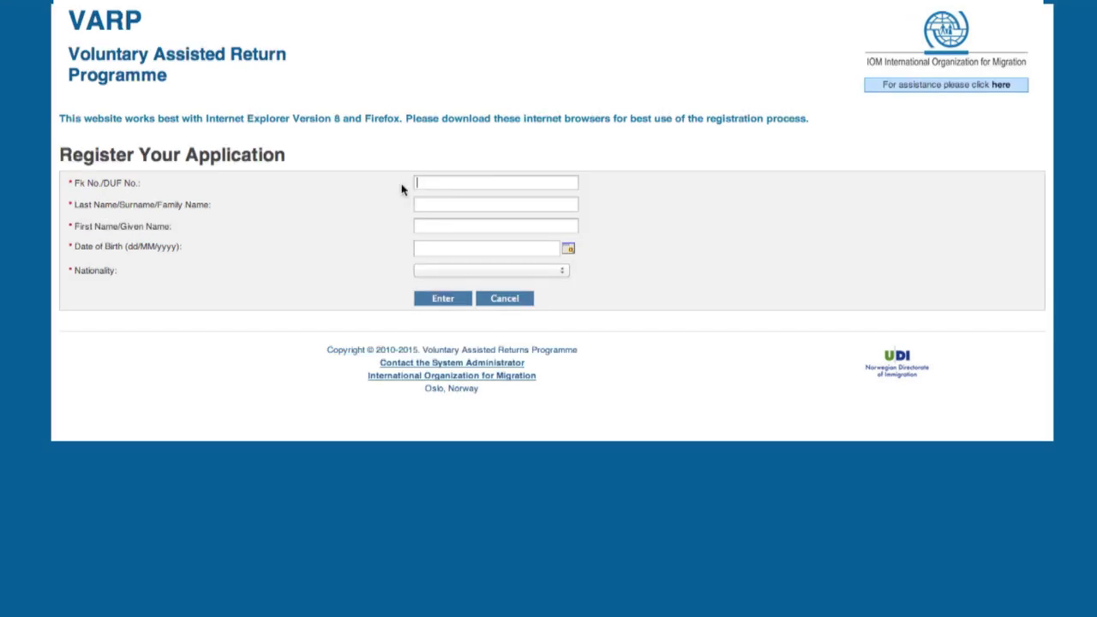
{"action": "type", "text": "N/A"}
{"action": "key", "text": "Tab"}
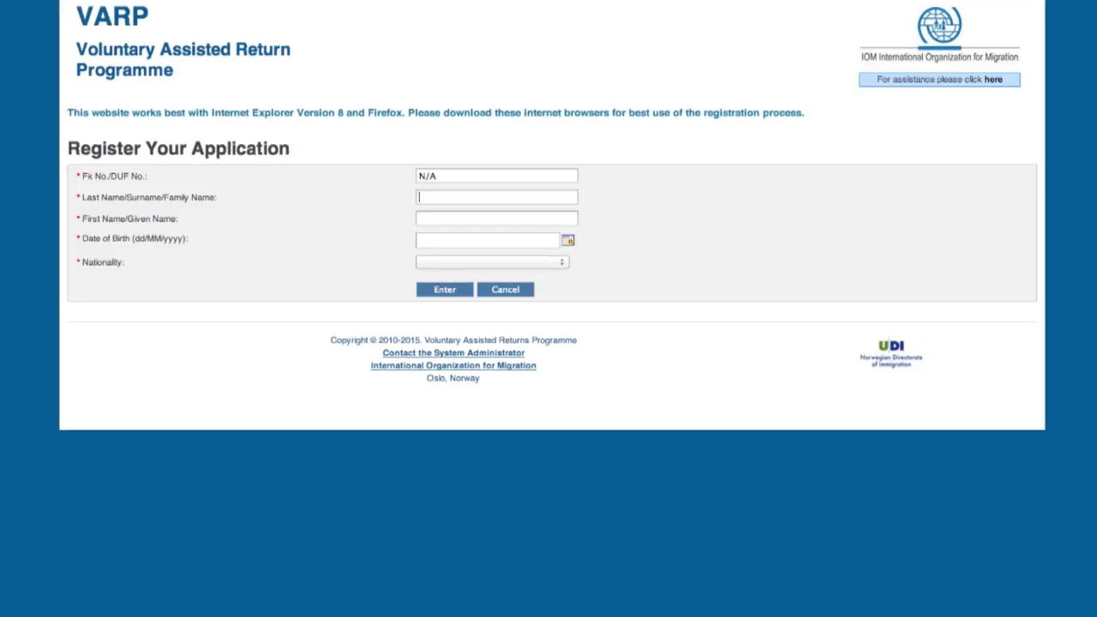
{"action": "left_click", "coordinate": [495, 238]}
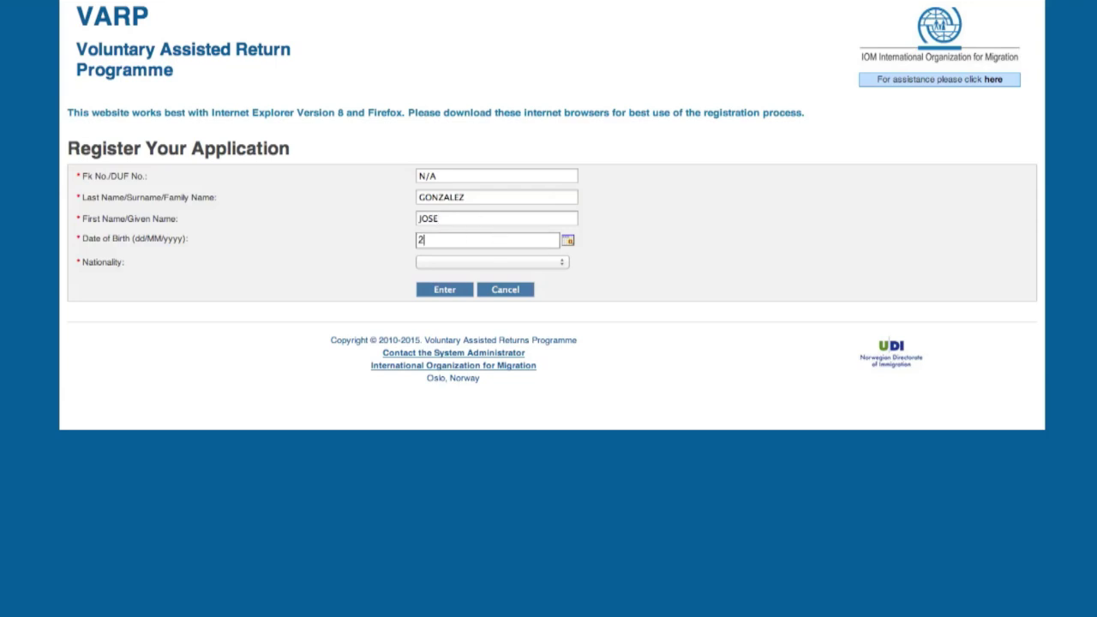
{"action": "left_click", "coordinate": [643, 228]}
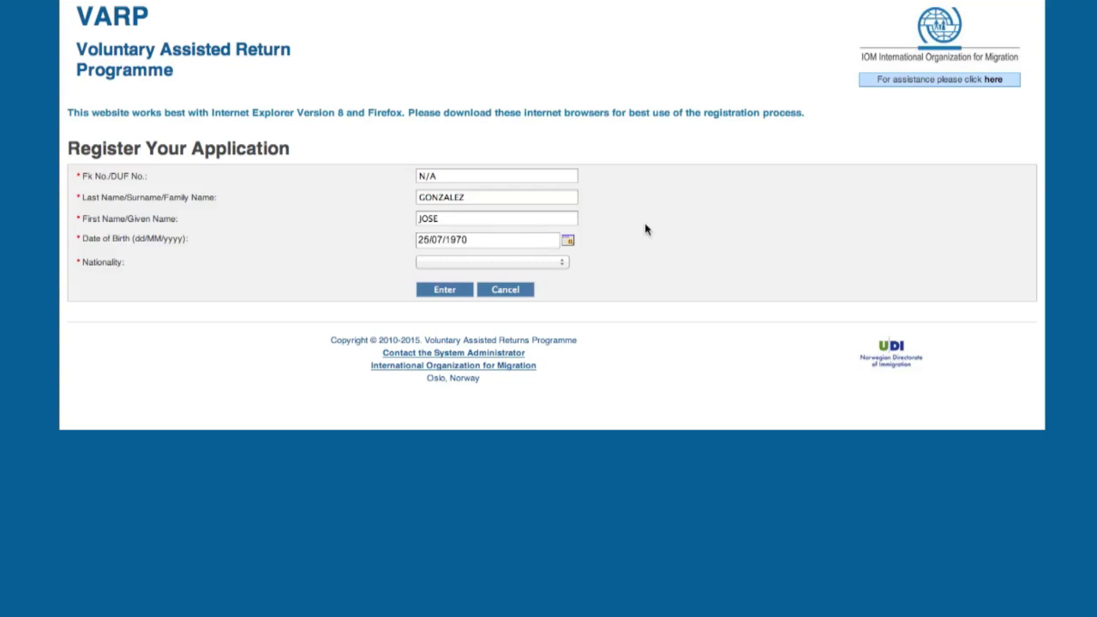
{"action": "left_click", "coordinate": [568, 243]}
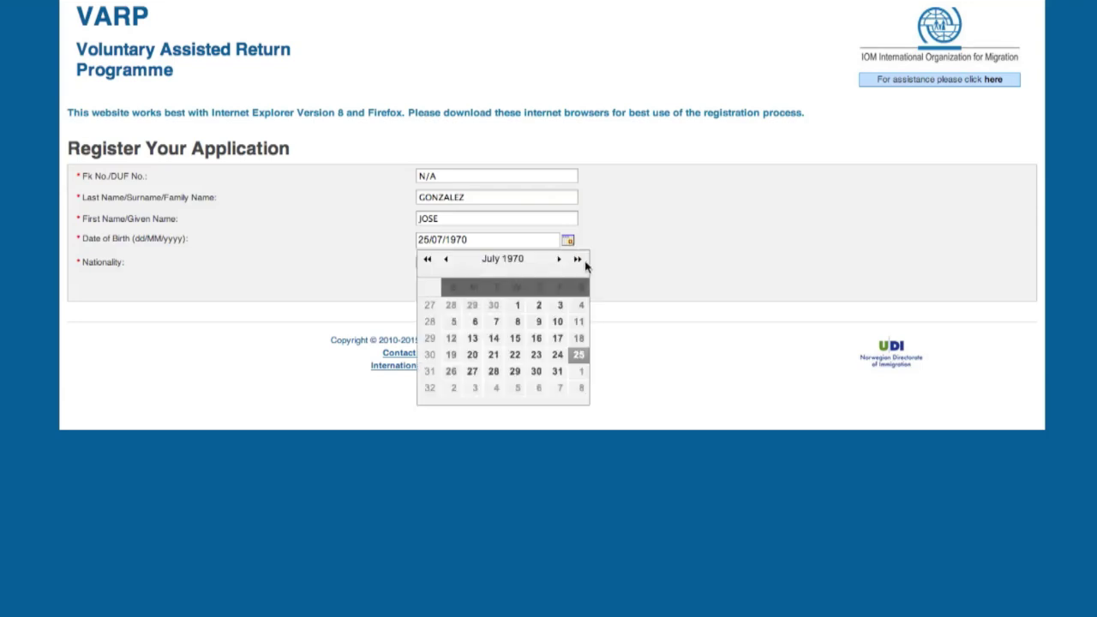
{"action": "left_click", "coordinate": [559, 259]}
{"action": "left_click", "coordinate": [446, 262]}
{"action": "left_click", "coordinate": [446, 262]}
{"action": "left_click", "coordinate": [446, 262]}
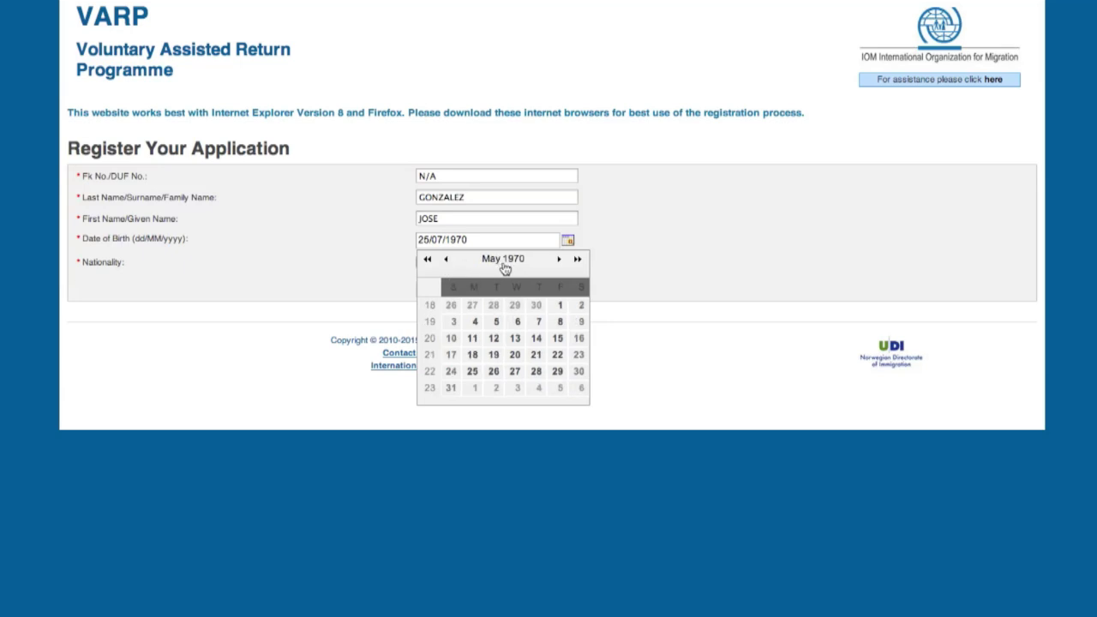
{"action": "left_click", "coordinate": [559, 261]}
{"action": "left_click", "coordinate": [567, 244]}
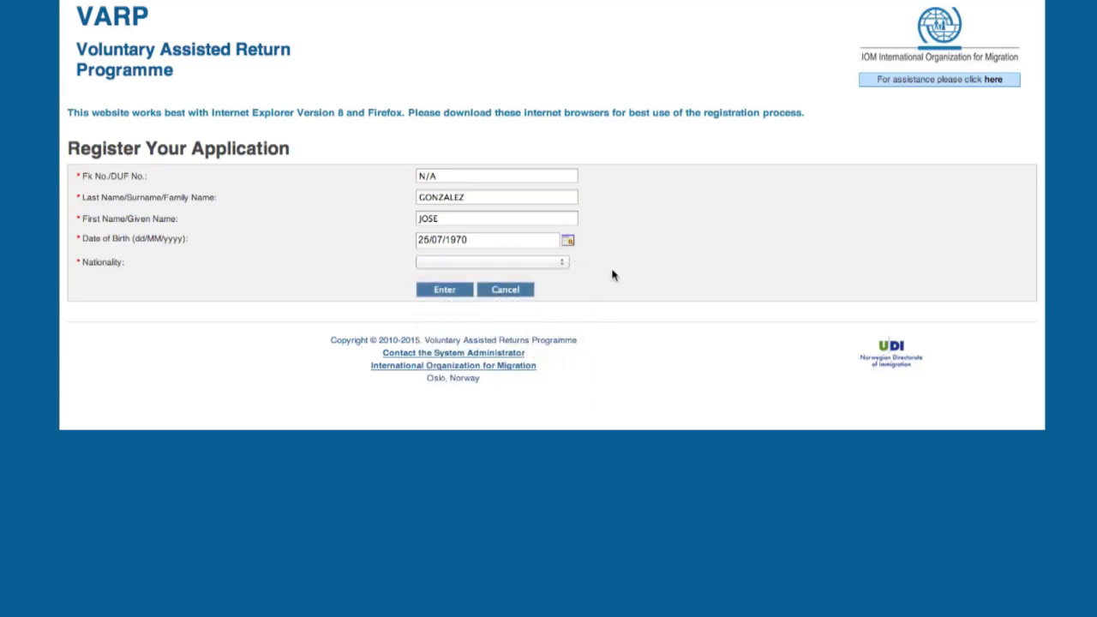
- Select PERU as the applicant's nationality
{"action": "left_click", "coordinate": [562, 265]}
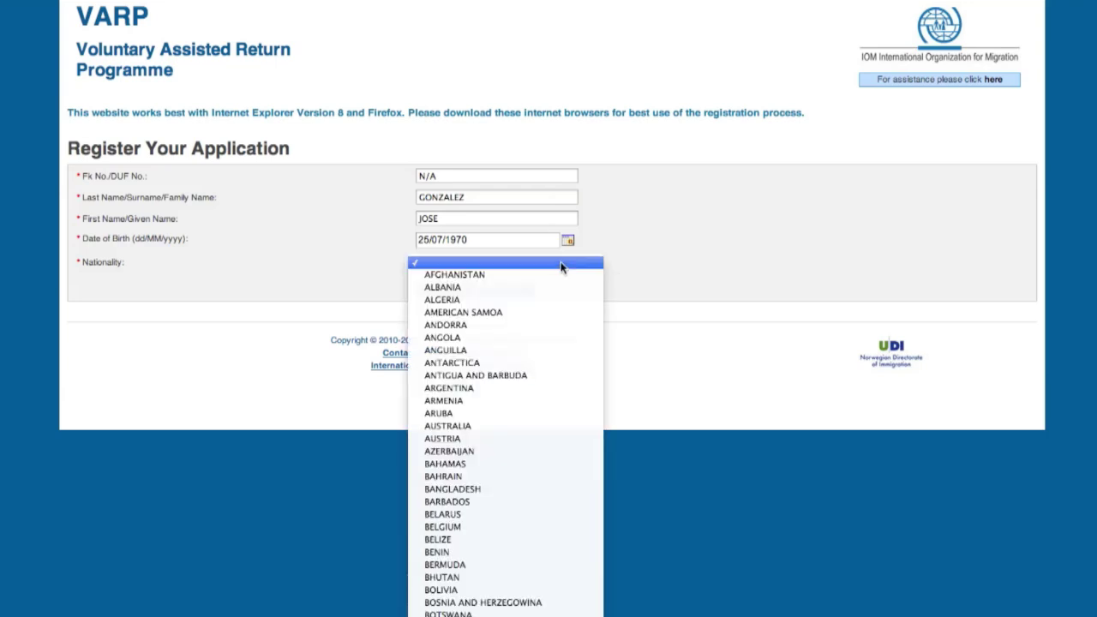
{"action": "scroll", "coordinate": [519, 364], "scroll_direction": "down", "scroll_amount": 5}
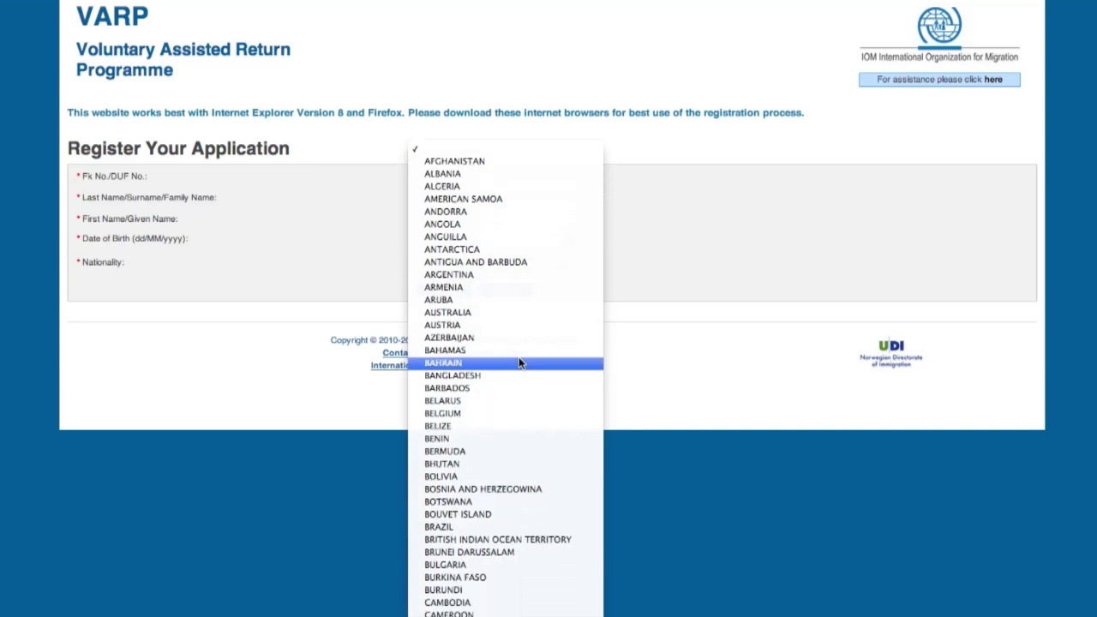
{"action": "scroll", "coordinate": [519, 363], "scroll_direction": "down", "scroll_amount": 4}
{"action": "scroll", "coordinate": [519, 360], "scroll_direction": "down", "scroll_amount": 1}
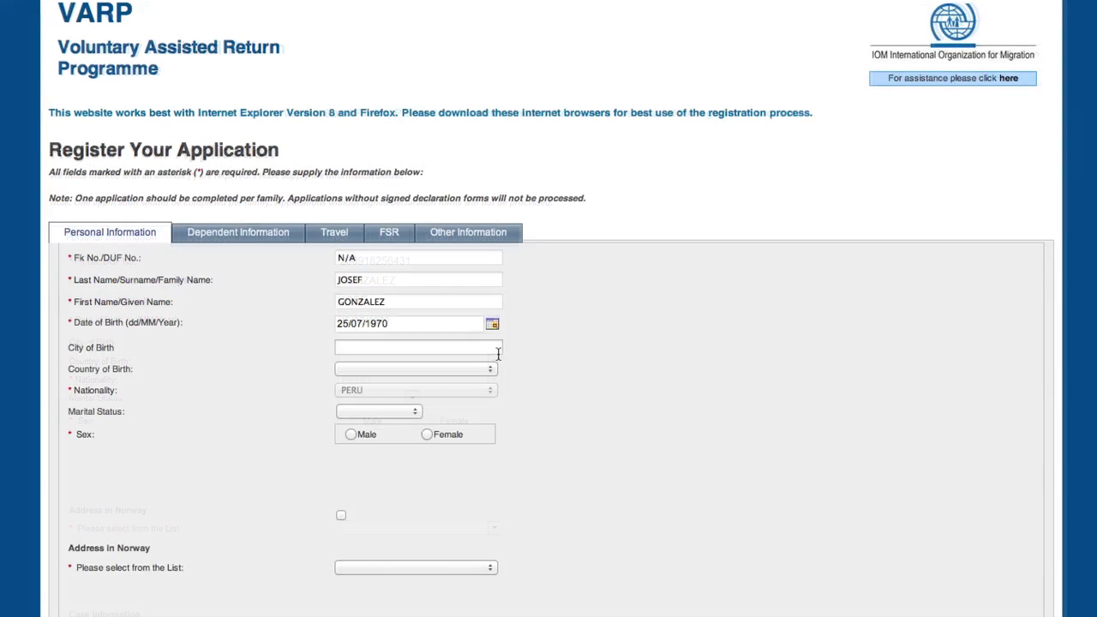
- Enter Lima as City of Birth and select PERU from the Country of Birth list
{"action": "left_click", "coordinate": [418, 347]}
{"action": "type", "text": "Lima"}
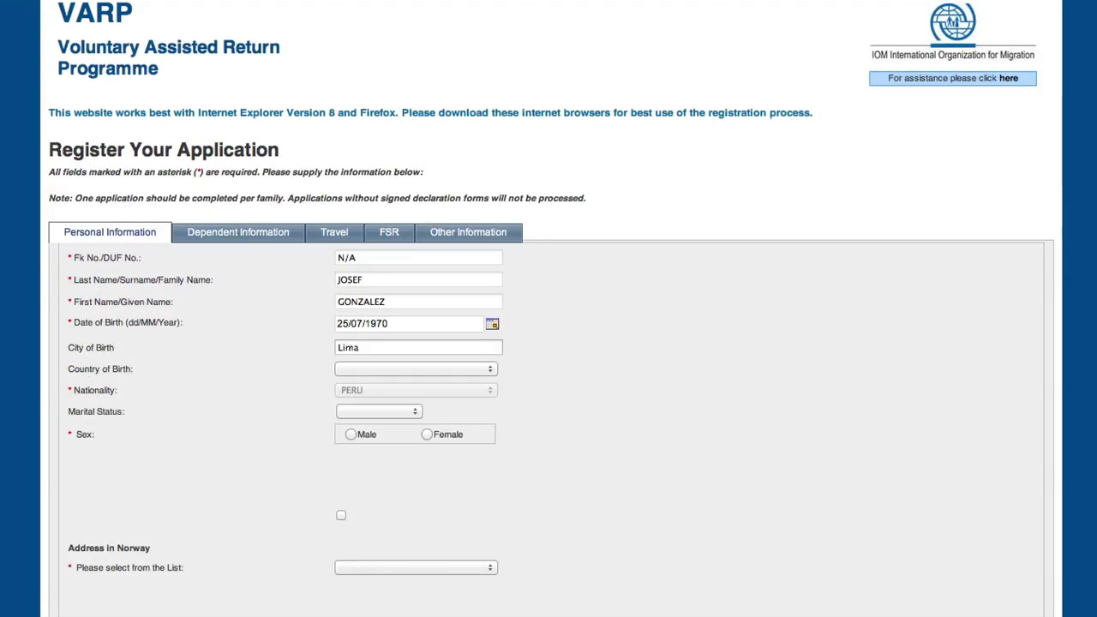
{"action": "left_click", "coordinate": [440, 366]}
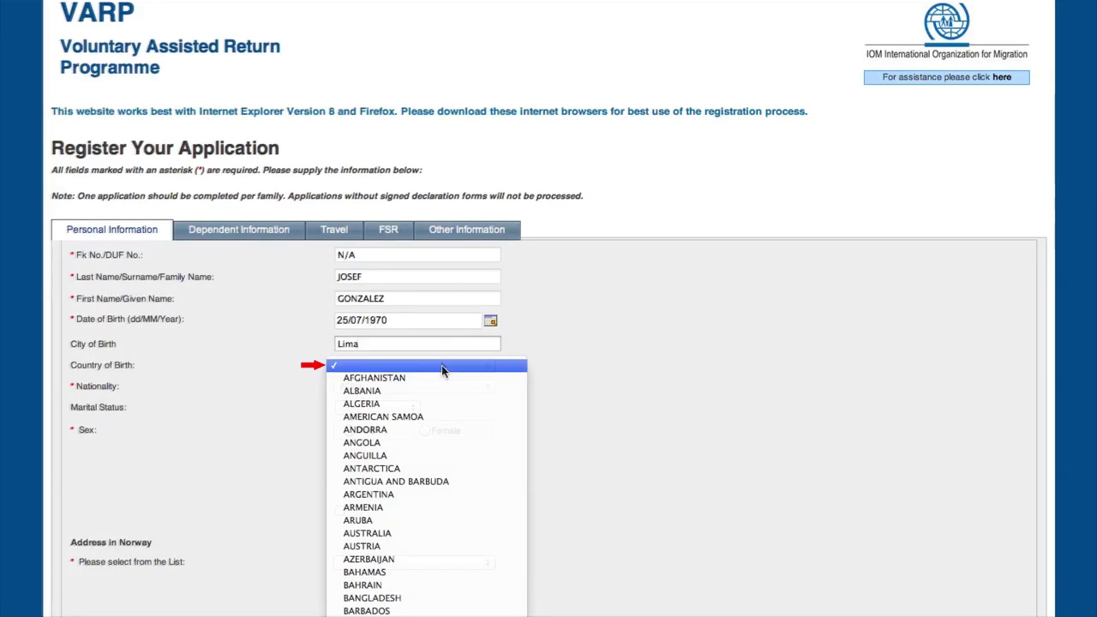
{"action": "scroll", "coordinate": [441, 369], "scroll_direction": "down", "scroll_amount": 15}
{"action": "scroll", "coordinate": [441, 365], "scroll_direction": "down", "scroll_amount": 2}
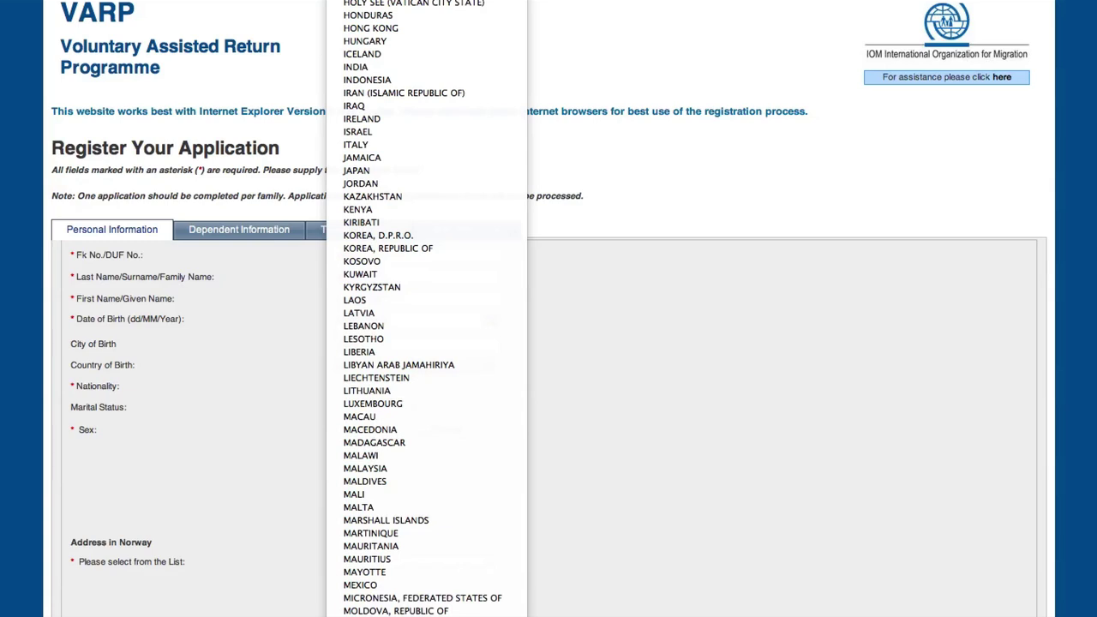
{"action": "scroll", "coordinate": [441, 366], "scroll_direction": "down", "scroll_amount": 3}
{"action": "scroll", "coordinate": [442, 365], "scroll_direction": "down", "scroll_amount": 2}
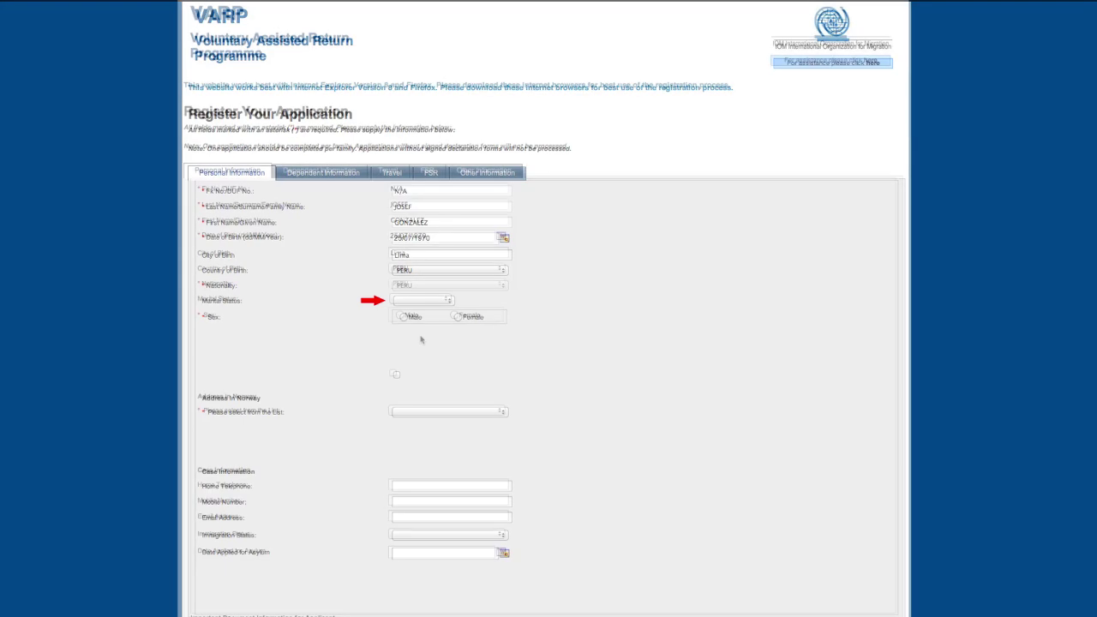
- Set Marital Status to Married and mark the applicant's sex as Female
{"action": "left_click", "coordinate": [442, 301]}
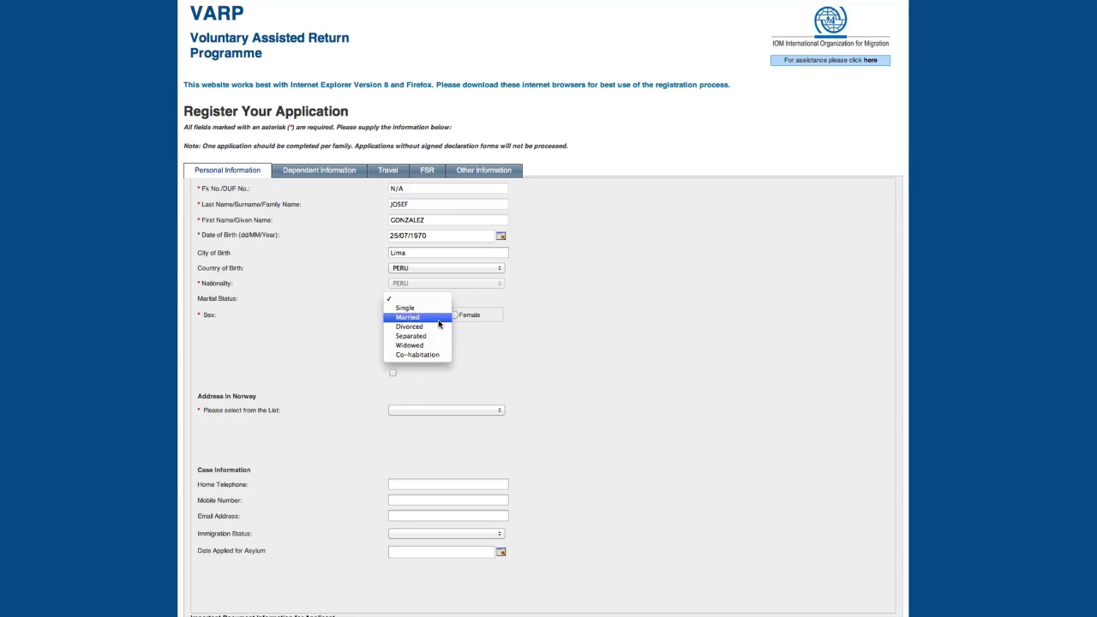
{"action": "left_click", "coordinate": [438, 322]}
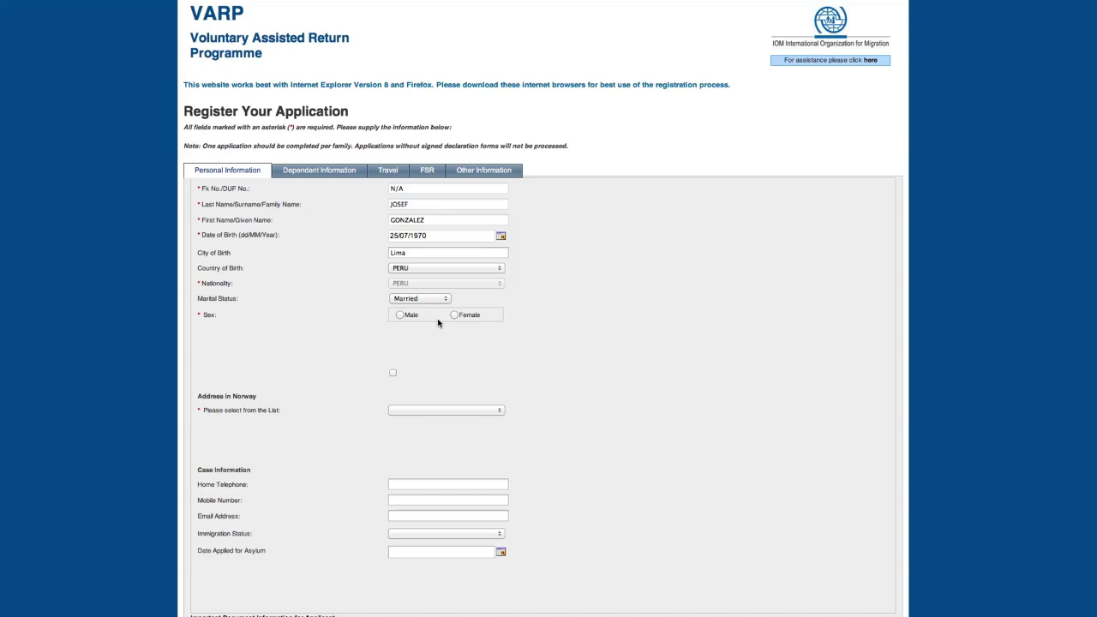
{"action": "left_click", "coordinate": [409, 316]}
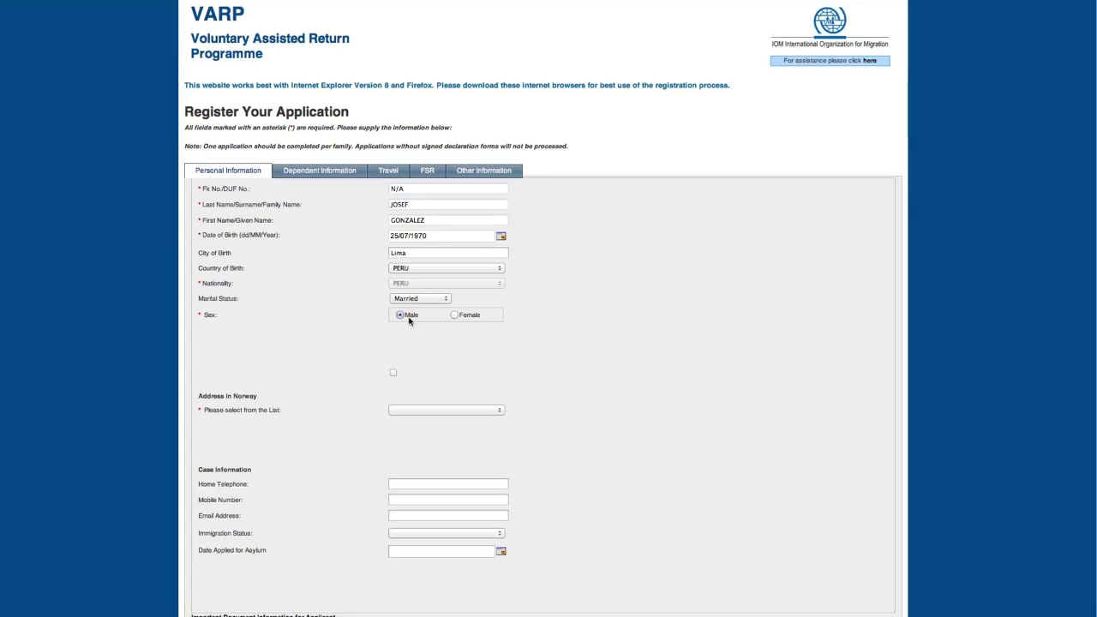
{"action": "left_click", "coordinate": [455, 316]}
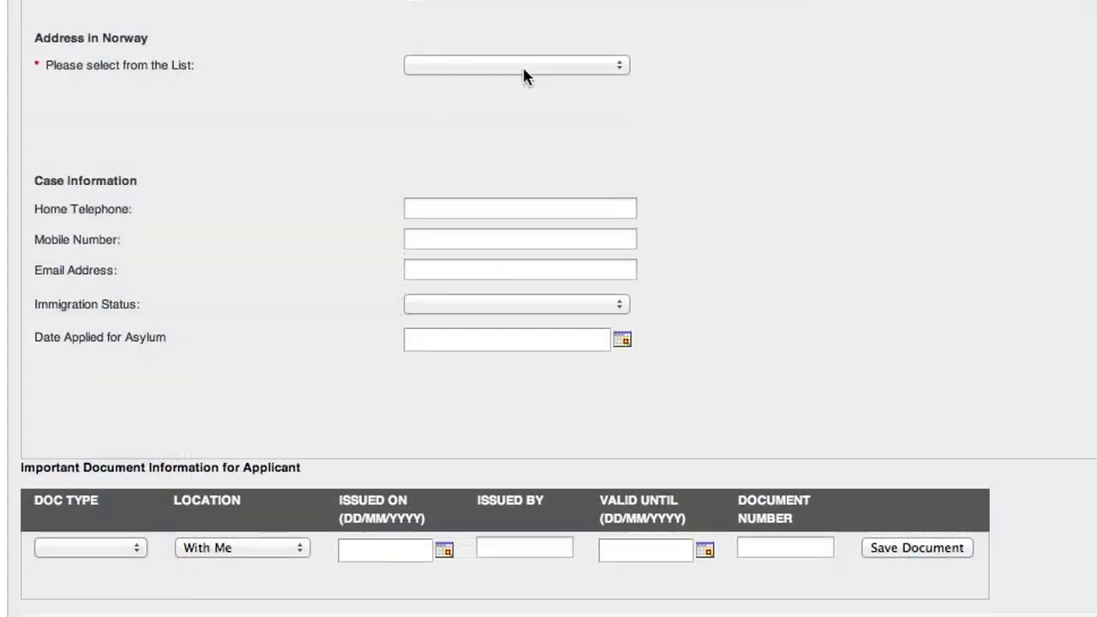
- Choose a Private address in Norway, enter its street and city, then open UDI Region
{"action": "left_click", "coordinate": [522, 65]}
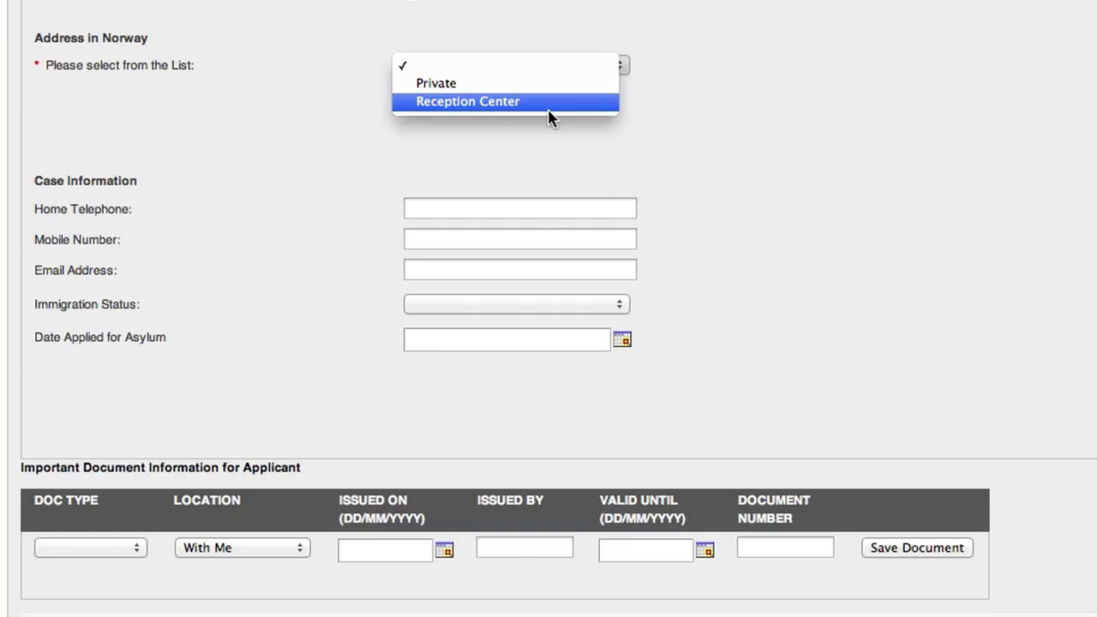
{"action": "left_click", "coordinate": [563, 88]}
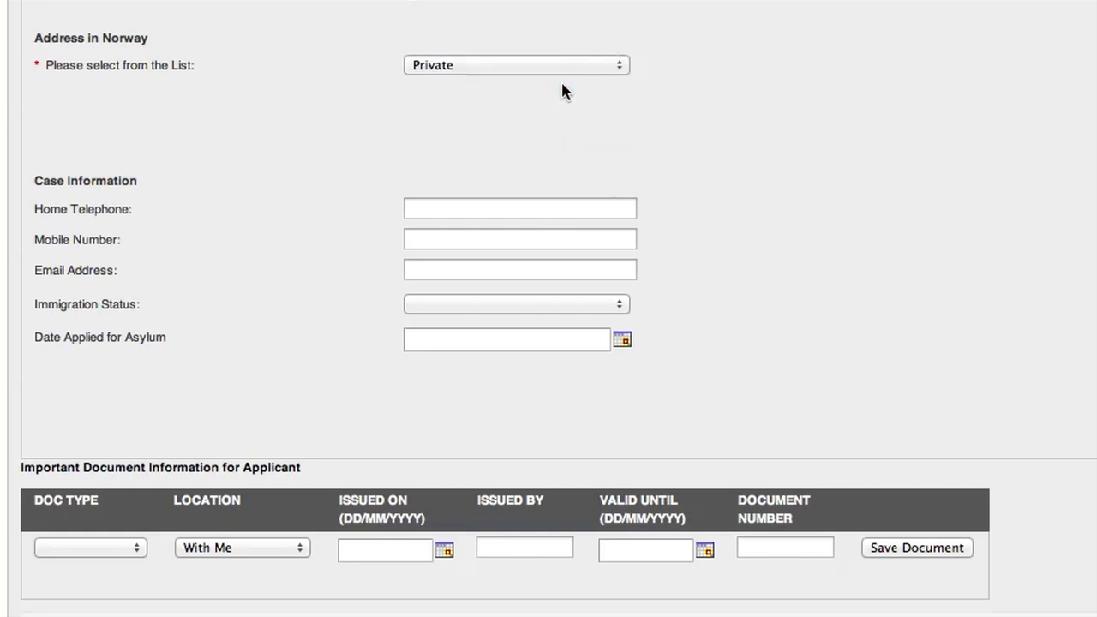
{"action": "left_click", "coordinate": [507, 113]}
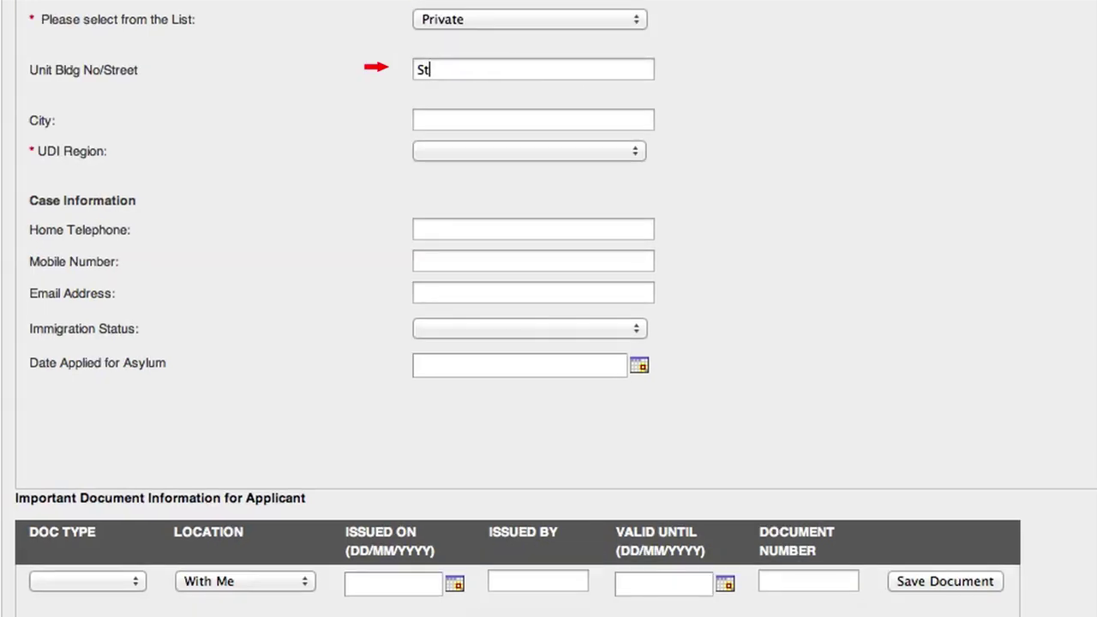
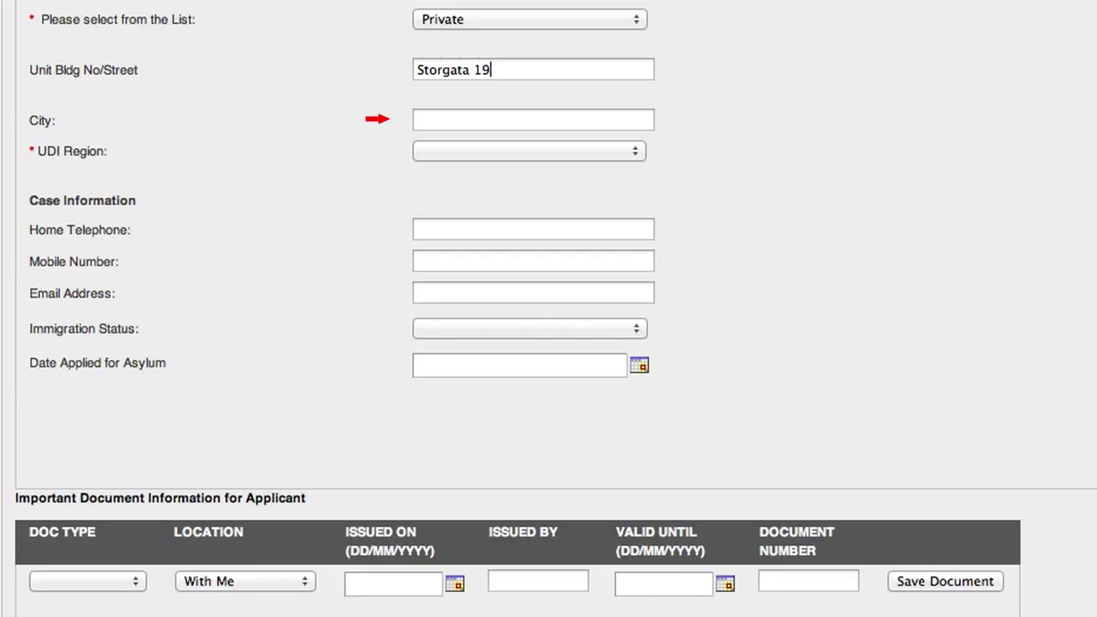
{"action": "left_click", "coordinate": [611, 125]}
{"action": "type", "text": "Tromsø"}
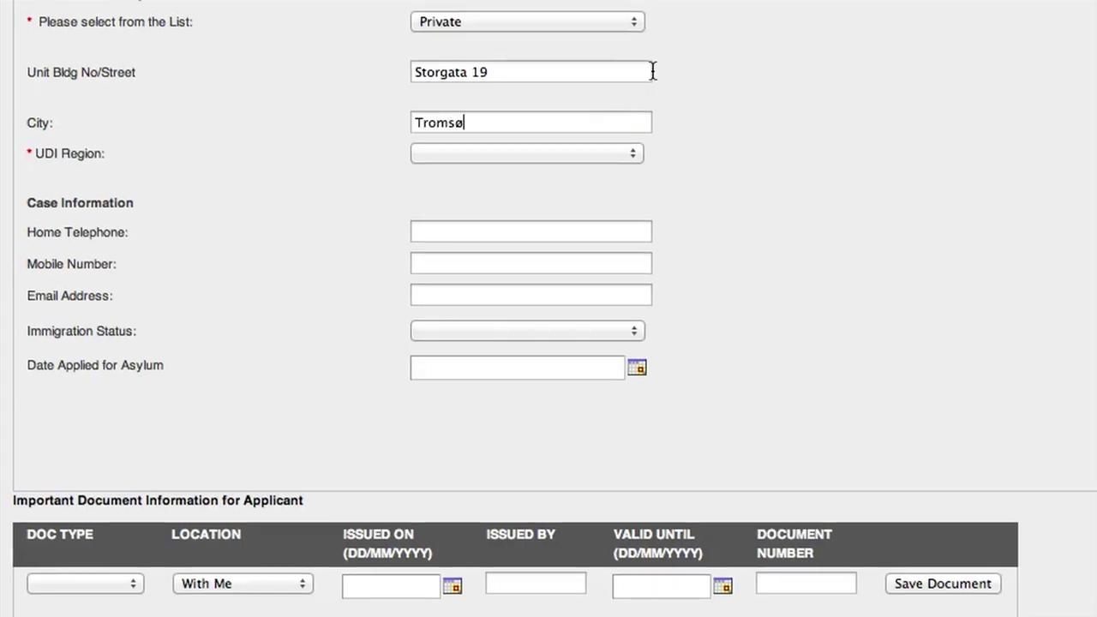
{"action": "left_click", "coordinate": [630, 154]}
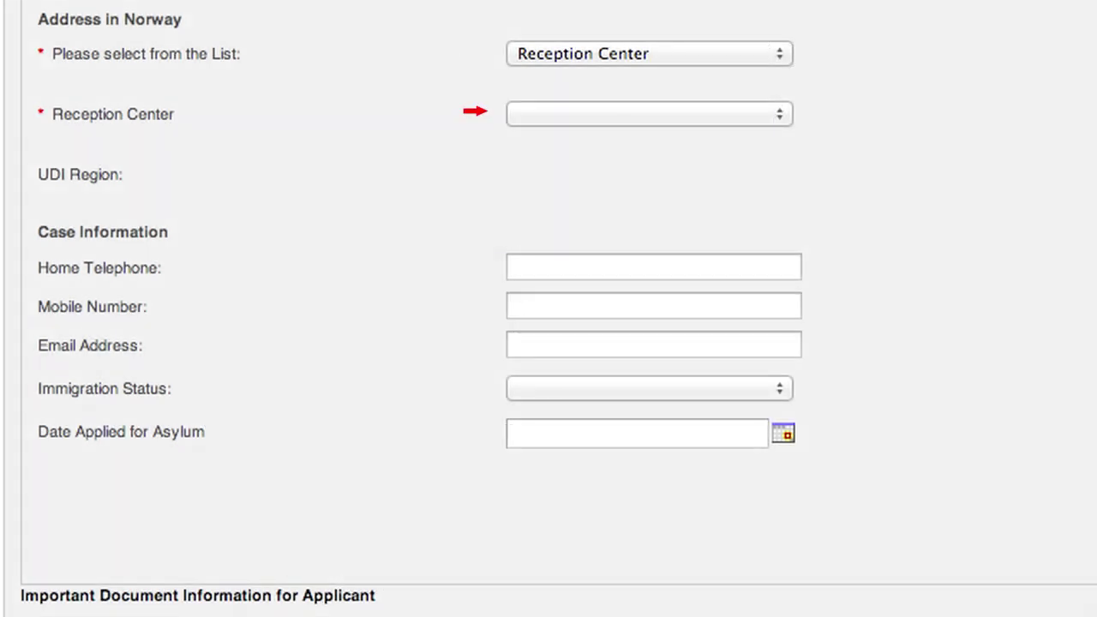
- Choose Alta mottak as reception centre and fill in the applicant's contact numbers and email
{"action": "left_click", "coordinate": [778, 114]}
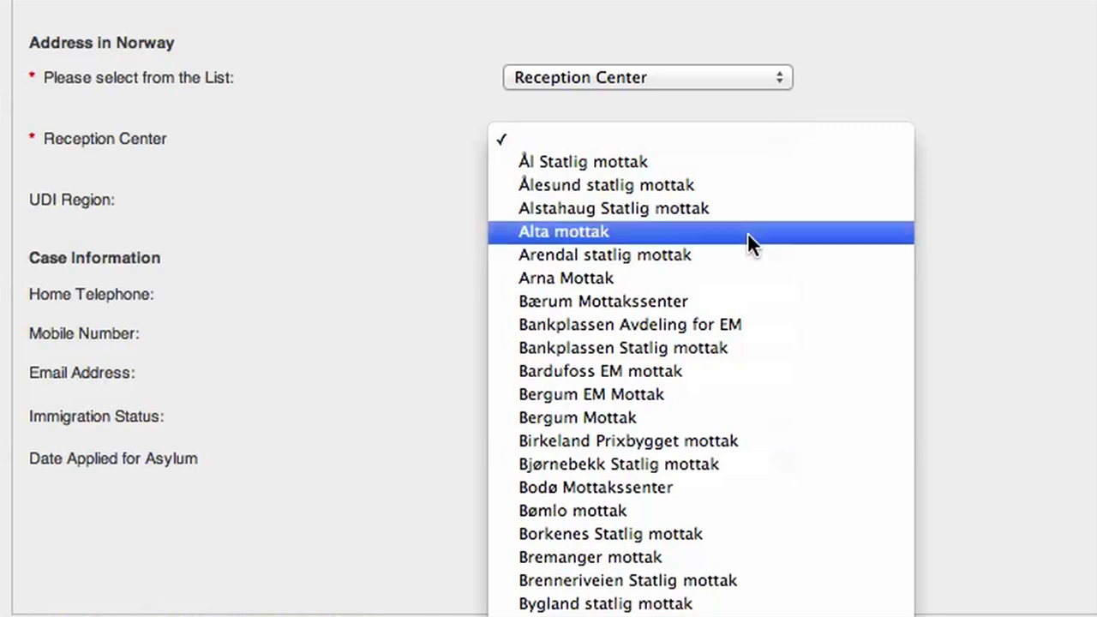
{"action": "left_click", "coordinate": [748, 232]}
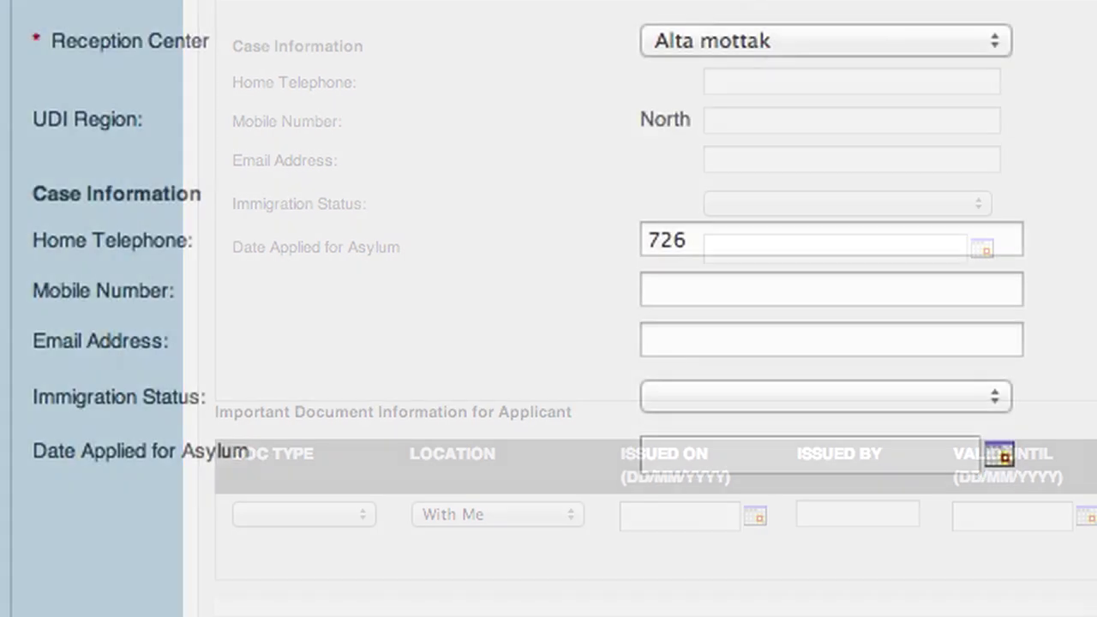
{"action": "type", "text": "59833"}
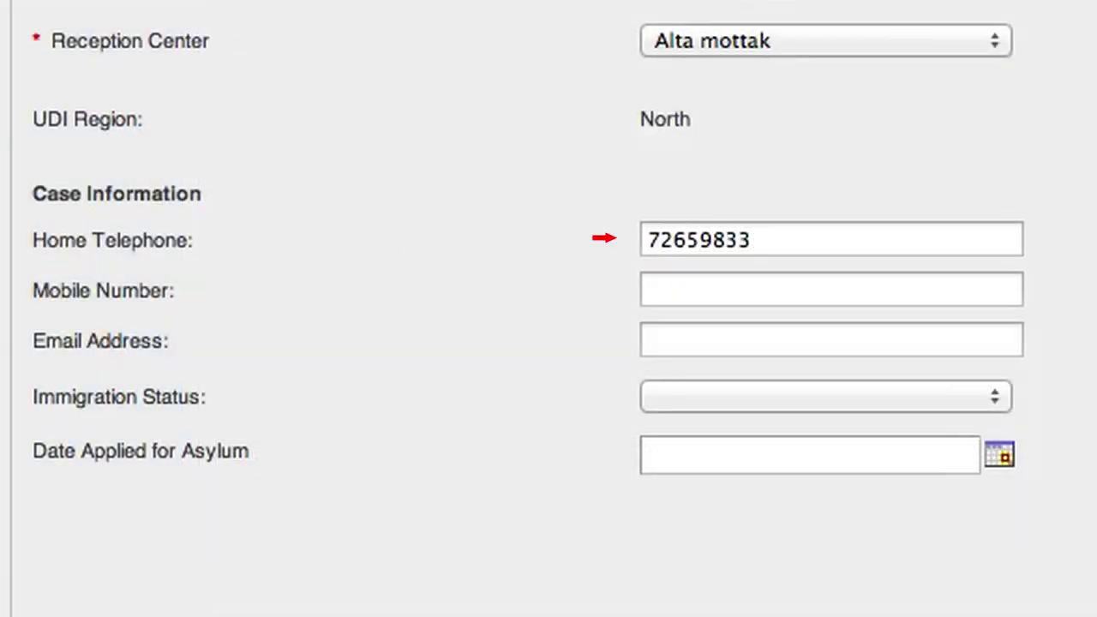
{"action": "left_click", "coordinate": [831, 289]}
{"action": "type", "text": "928"}
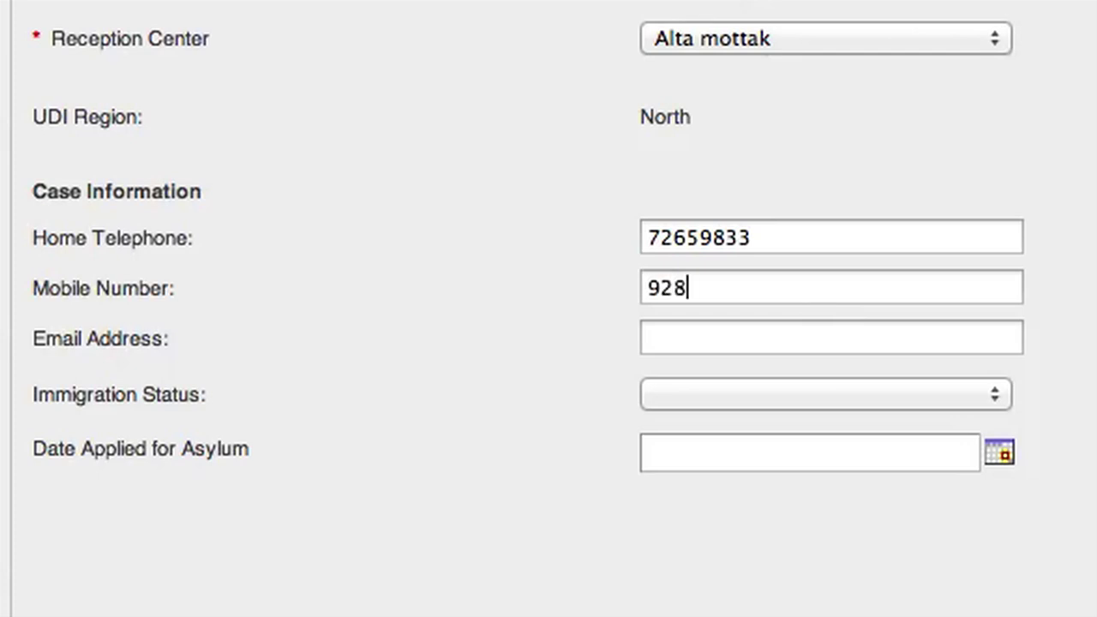
{"action": "type", "text": "44545"}
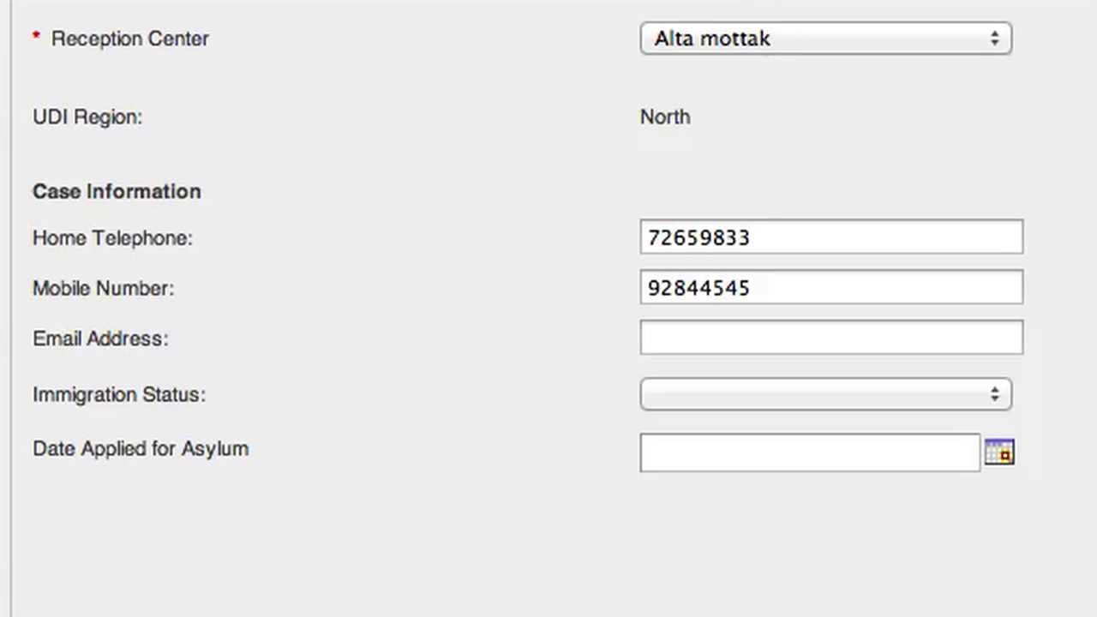
{"action": "left_click", "coordinate": [832, 336]}
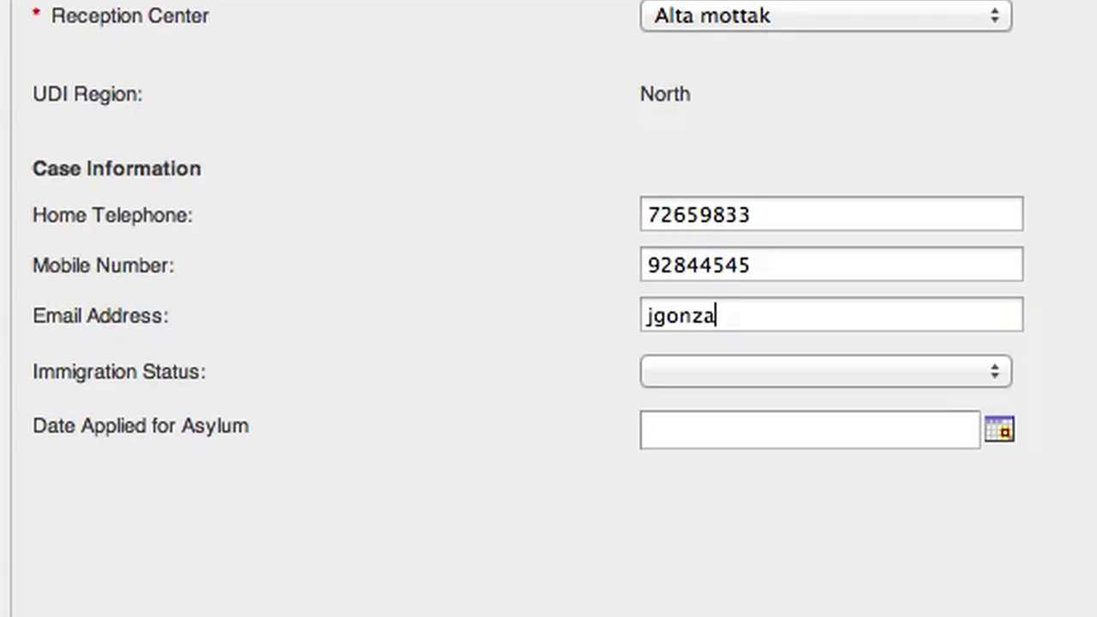
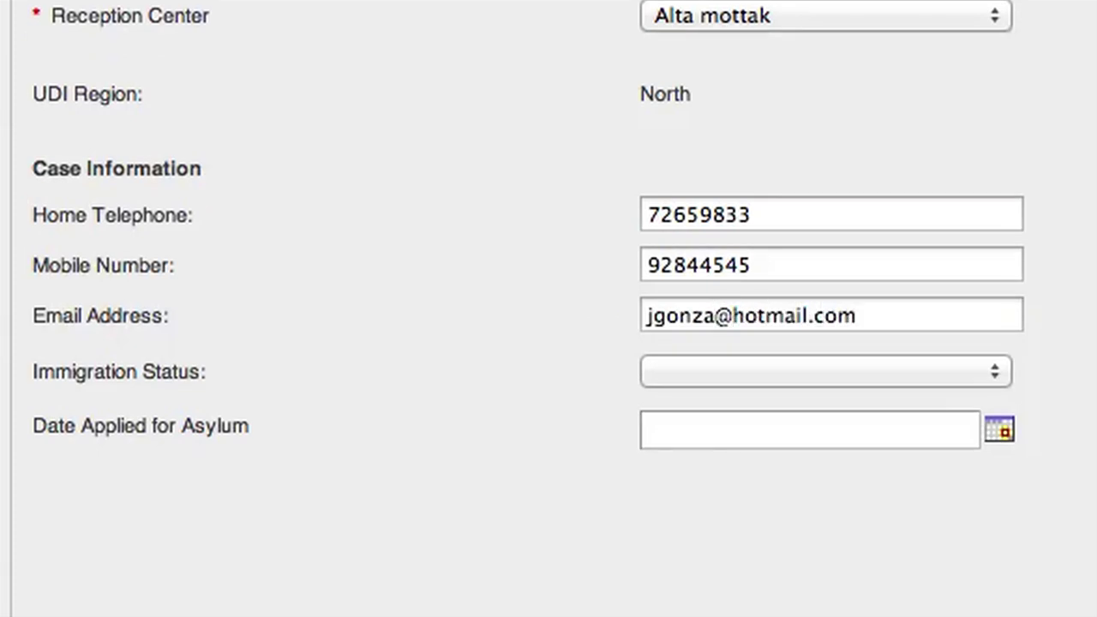
- Set Immigration Status to Asylum Application Refused and enter the asylum application date
{"action": "left_click", "coordinate": [773, 374]}
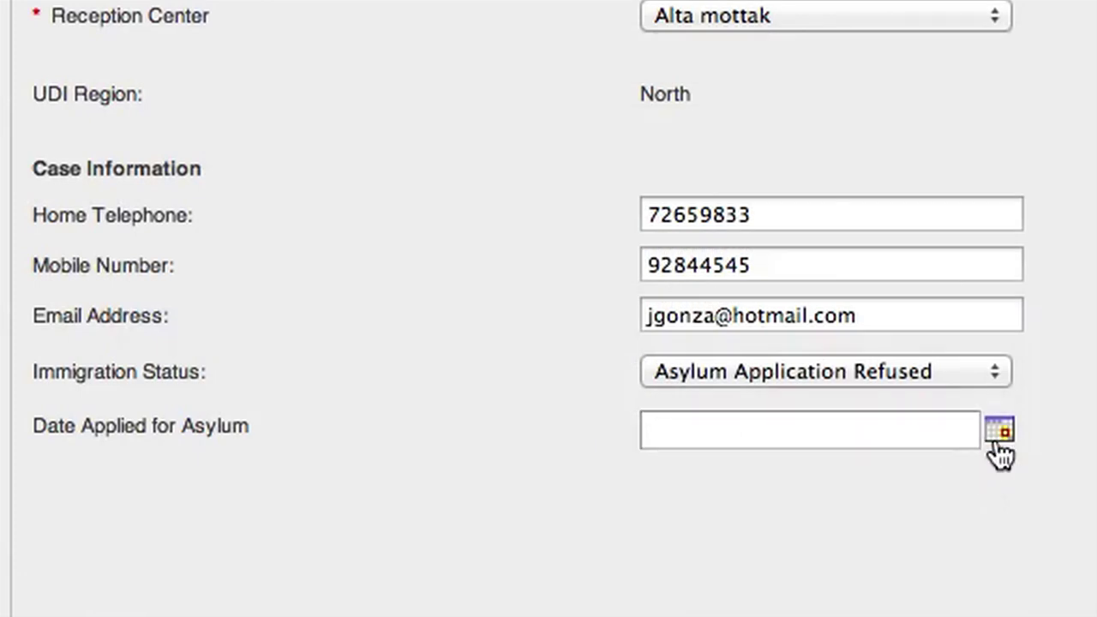
{"action": "left_click", "coordinate": [974, 433]}
{"action": "type", "text": "10042"}
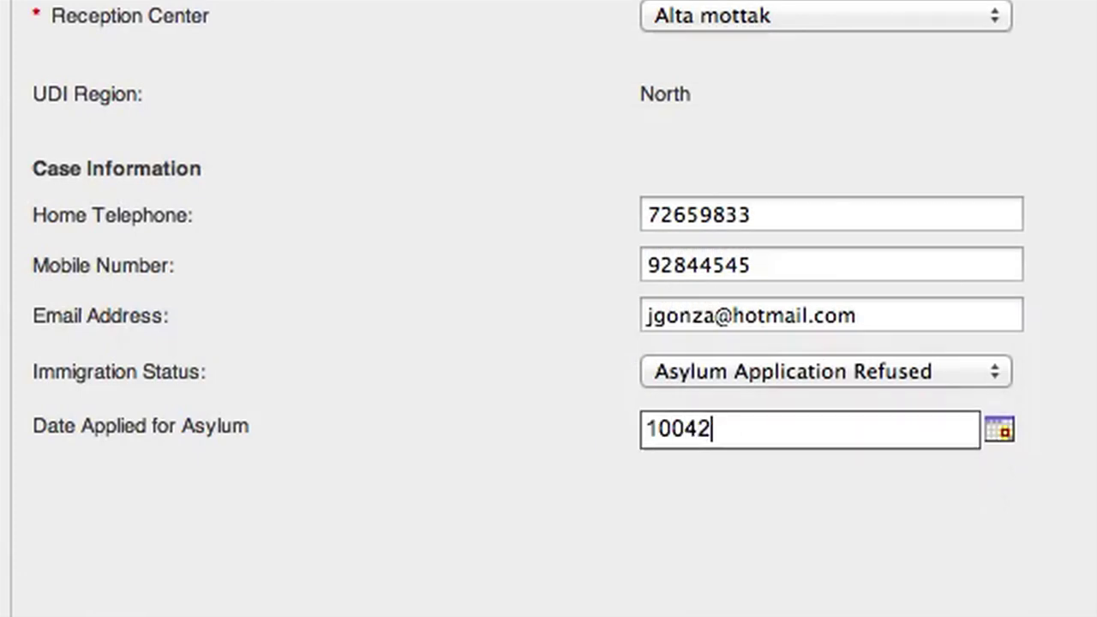
{"action": "left_click", "coordinate": [997, 439]}
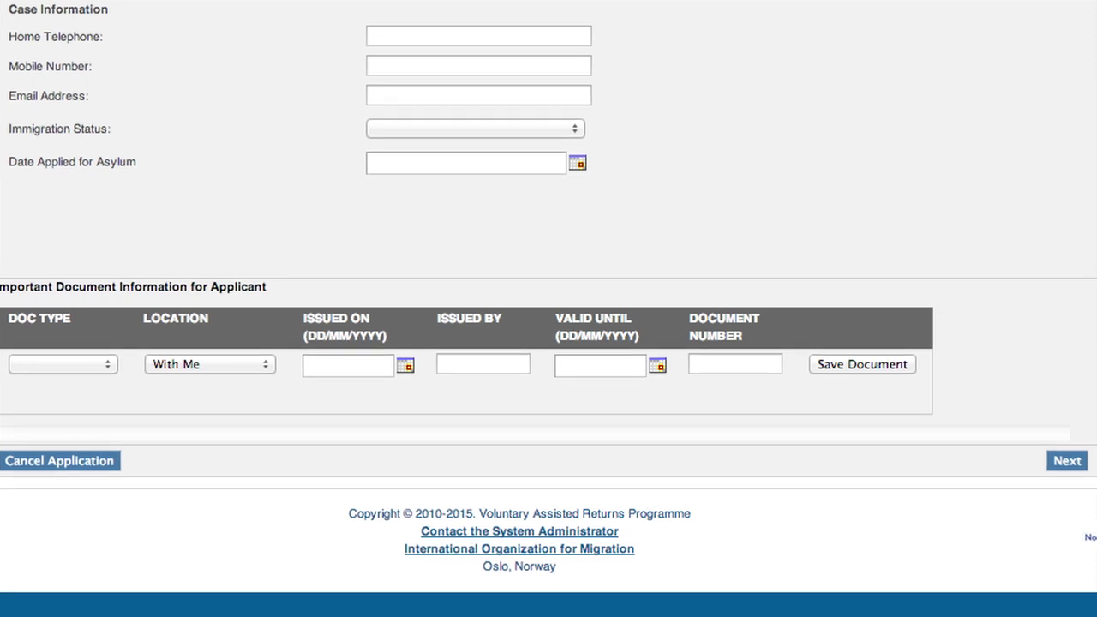
- Record an Others-type document for the applicant, with its location and issue date
{"action": "left_click", "coordinate": [82, 365]}
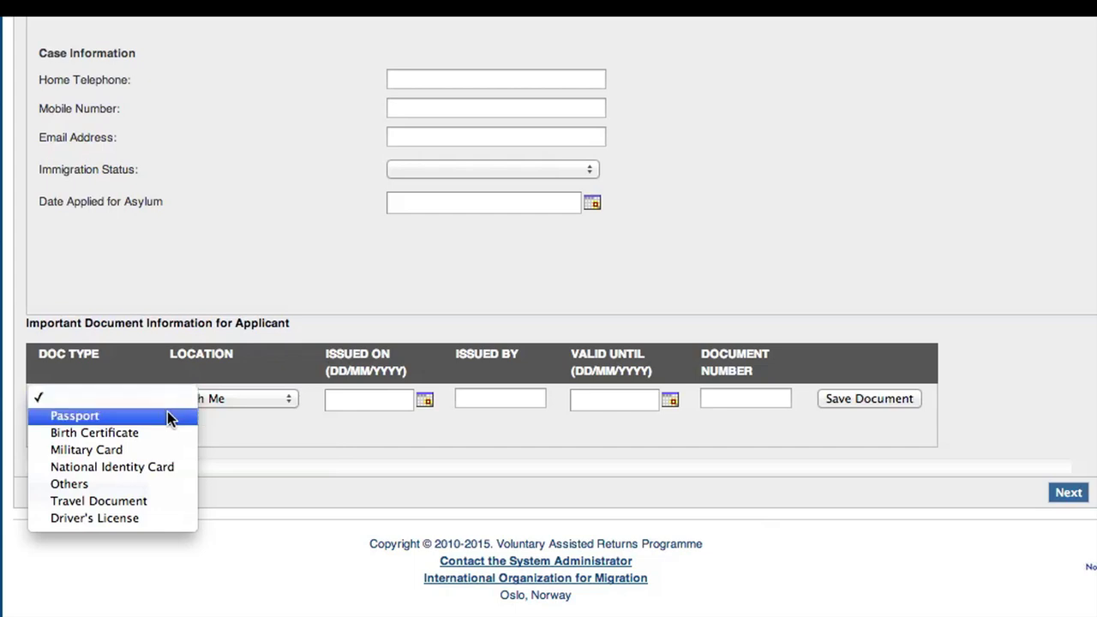
{"action": "left_click", "coordinate": [158, 483]}
{"action": "left_click", "coordinate": [116, 429]}
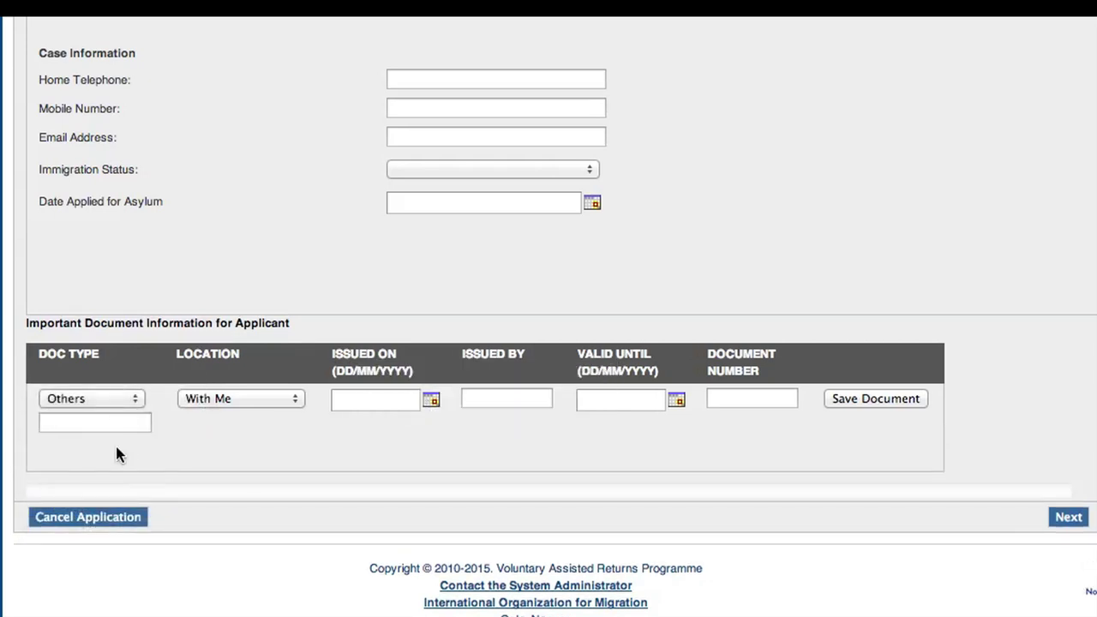
{"action": "left_click", "coordinate": [262, 398]}
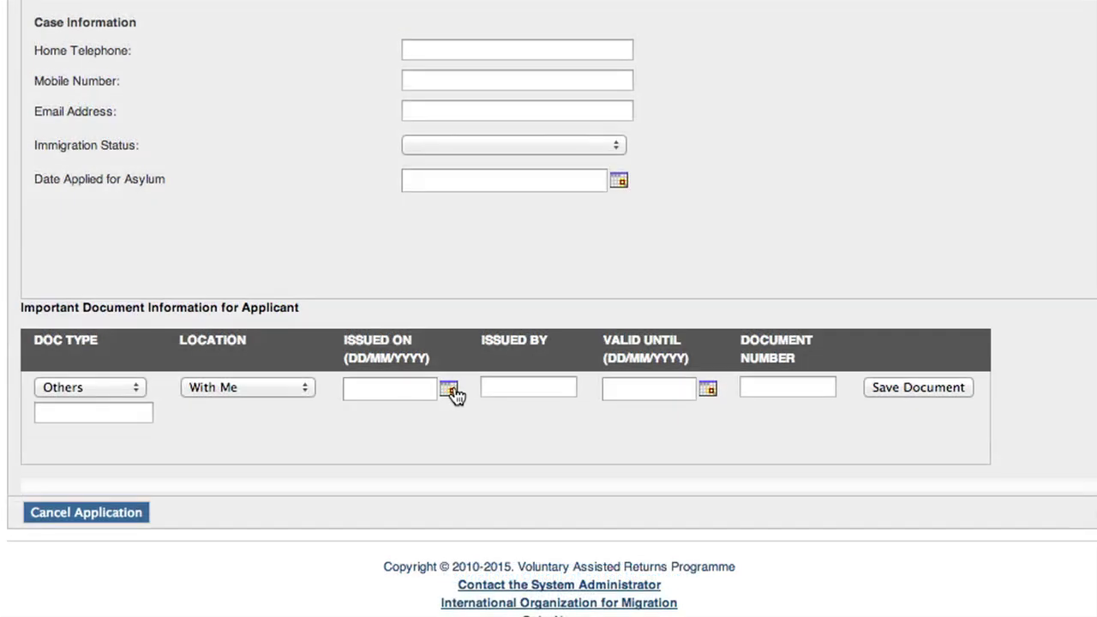
{"action": "left_click", "coordinate": [451, 391]}
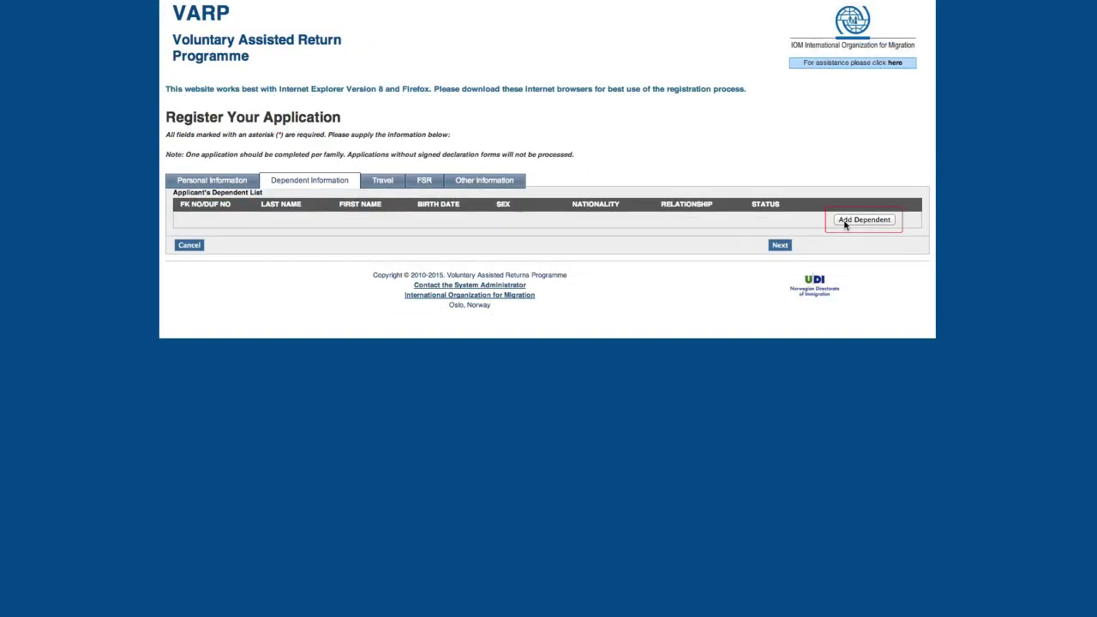
- Add a female Spouse/Partner dependent of PERU nationality, born 24/12/1973, and save her details
{"action": "left_click", "coordinate": [864, 220]}
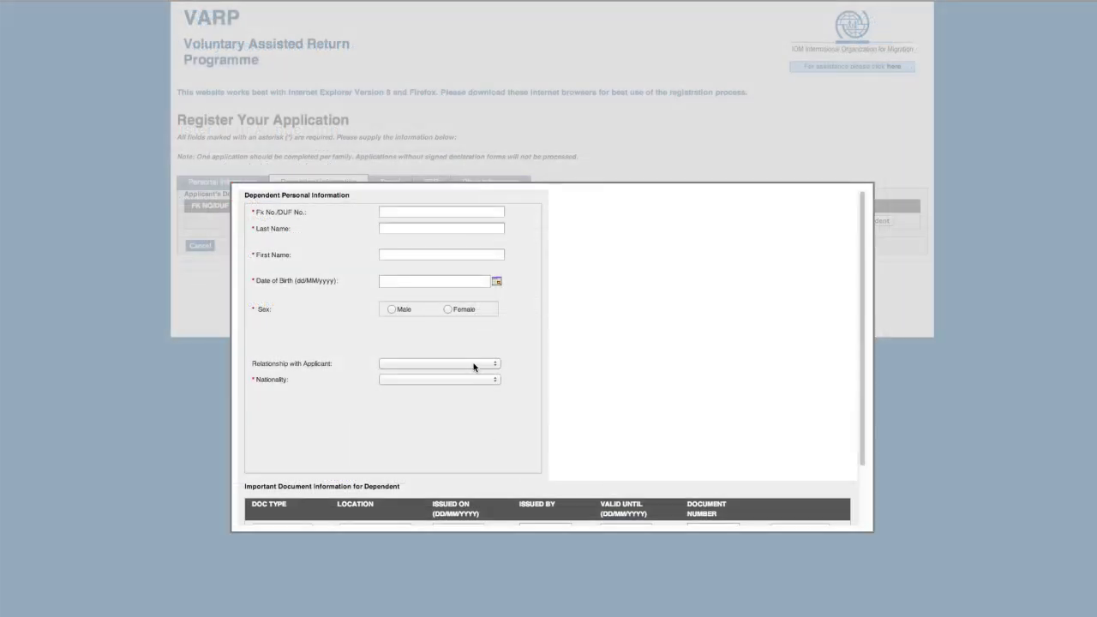
{"action": "left_click", "coordinate": [474, 366]}
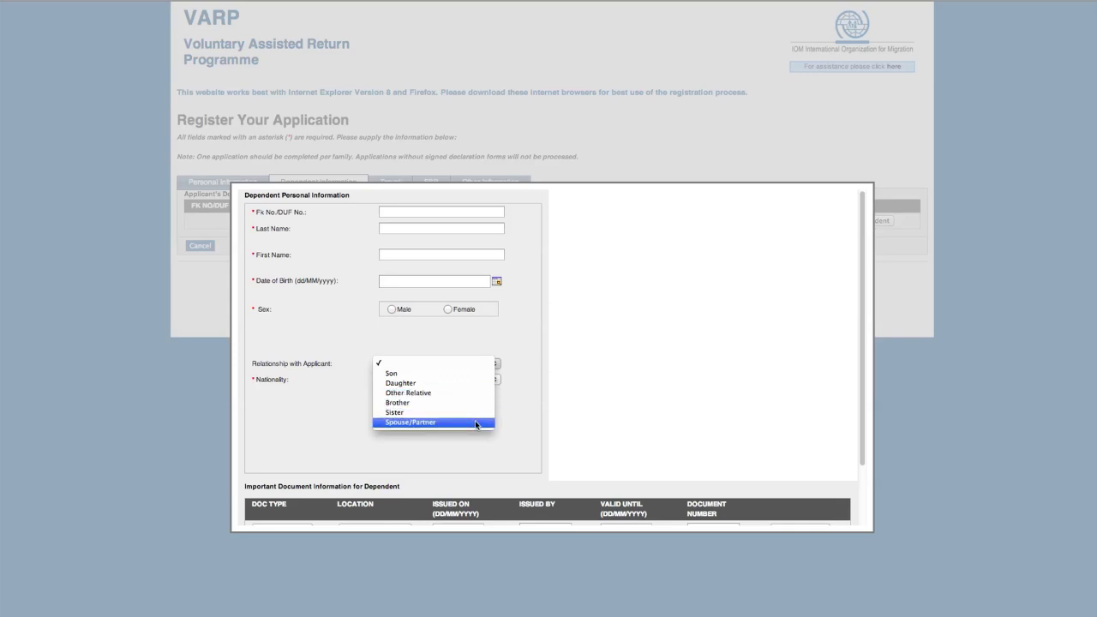
{"action": "left_click", "coordinate": [476, 422]}
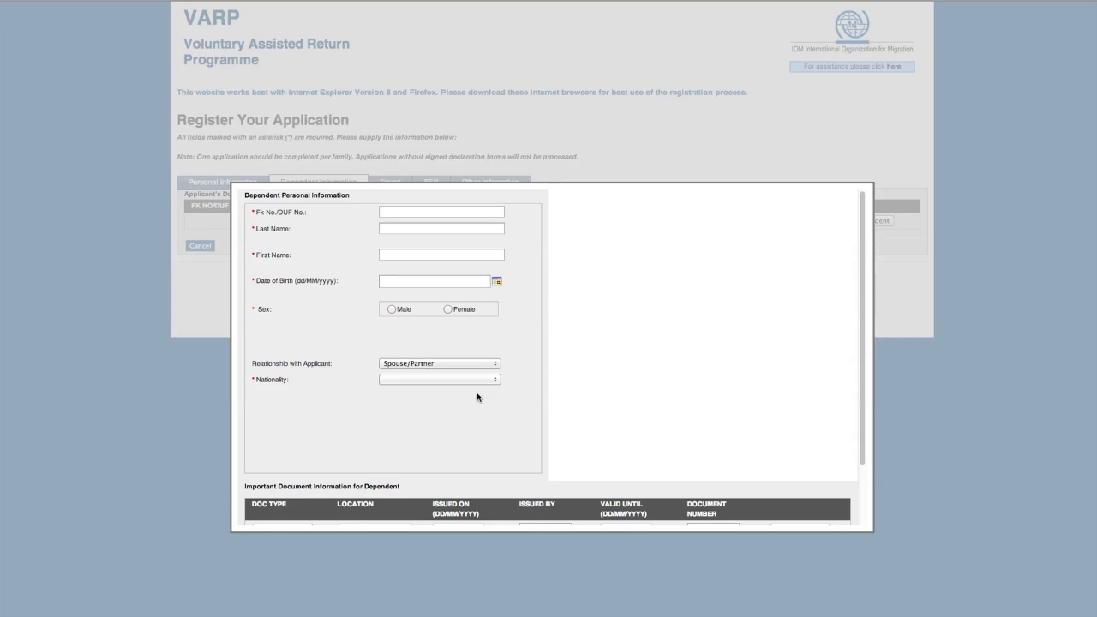
{"action": "left_click", "coordinate": [477, 380]}
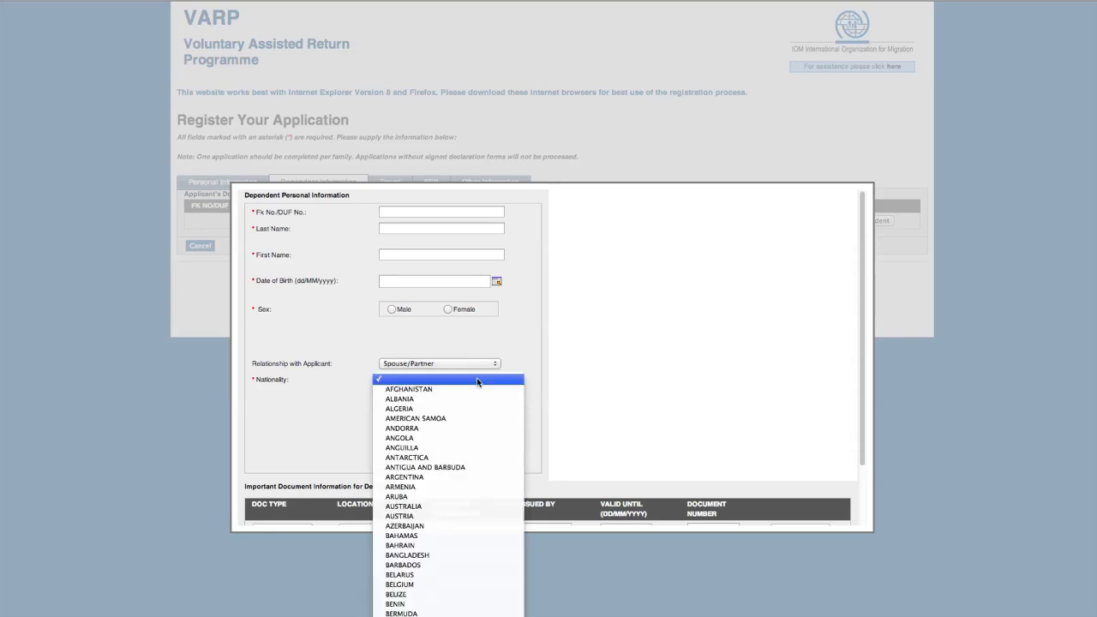
{"action": "scroll", "coordinate": [481, 432], "scroll_direction": "down", "scroll_amount": 5}
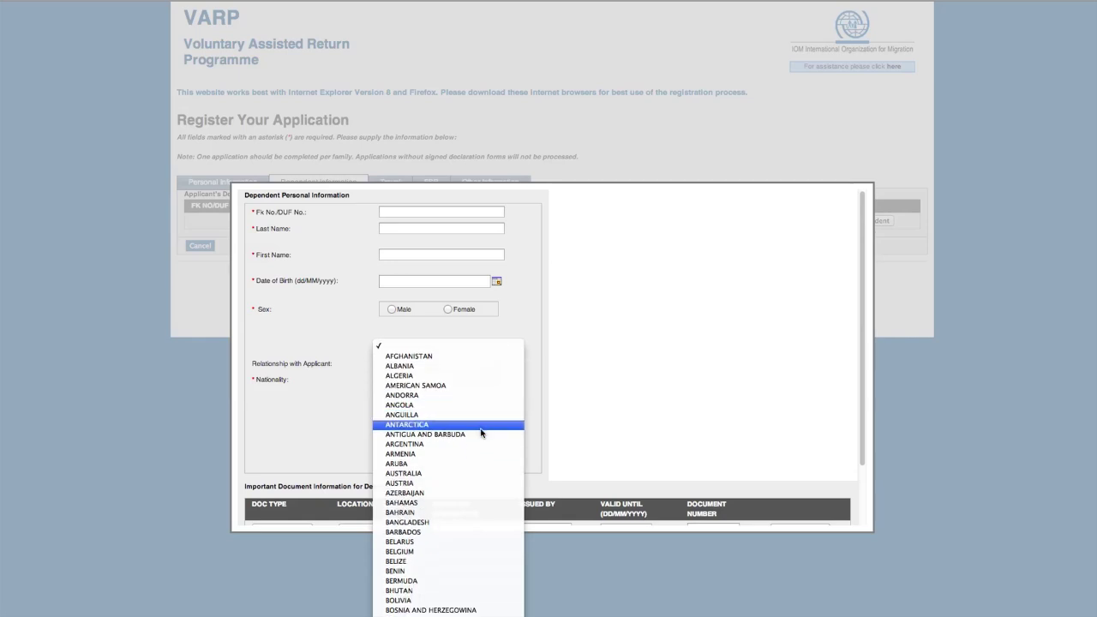
{"action": "scroll", "coordinate": [480, 432], "scroll_direction": "down", "scroll_amount": 10}
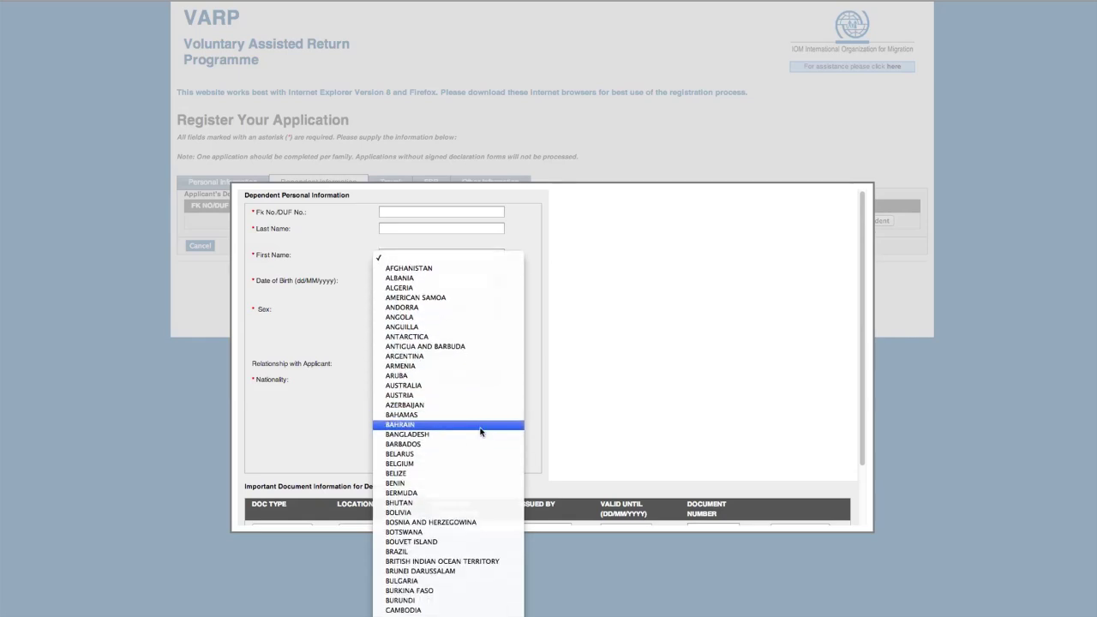
{"action": "left_click", "coordinate": [480, 497]}
{"action": "scroll", "coordinate": [475, 449], "scroll_direction": "down", "scroll_amount": 3}
{"action": "scroll", "coordinate": [475, 450], "scroll_direction": "down", "scroll_amount": 2}
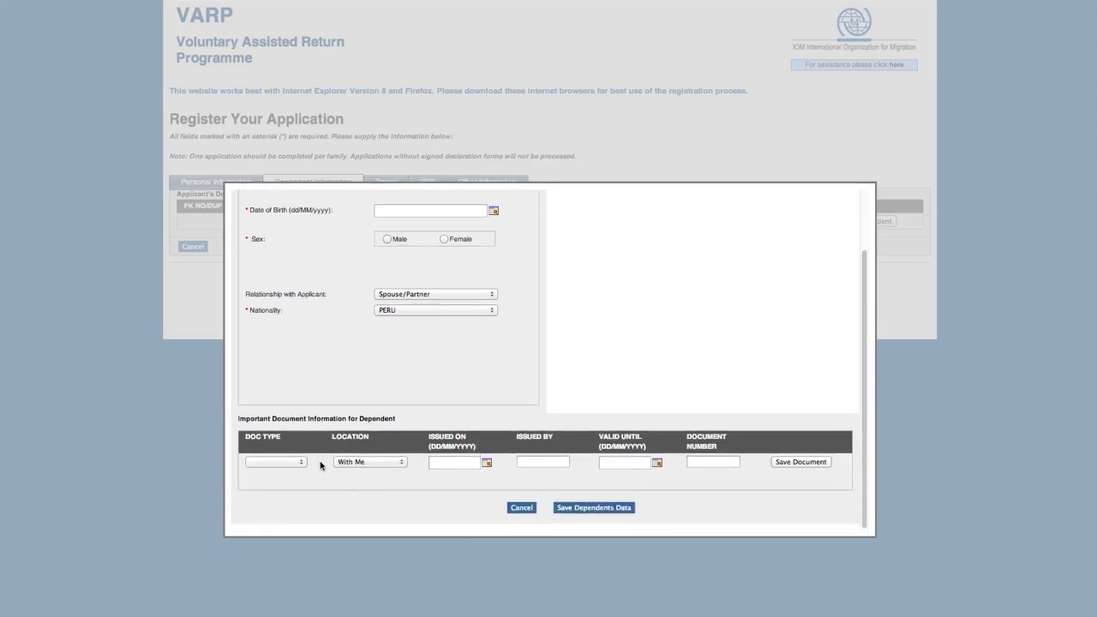
{"action": "left_click", "coordinate": [301, 462]}
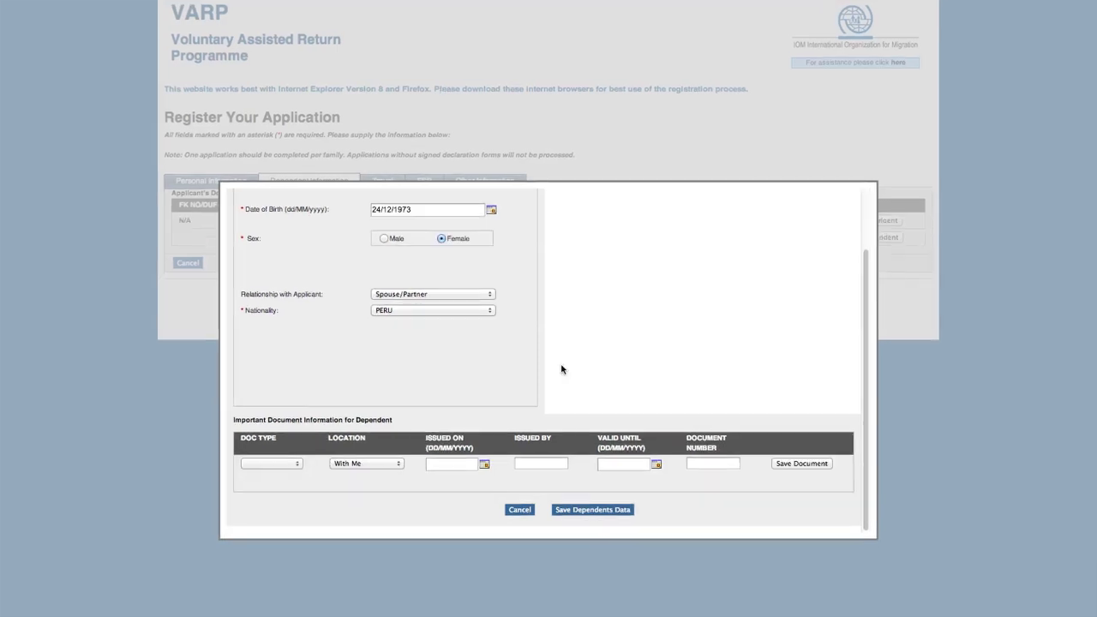
{"action": "left_click", "coordinate": [590, 511]}
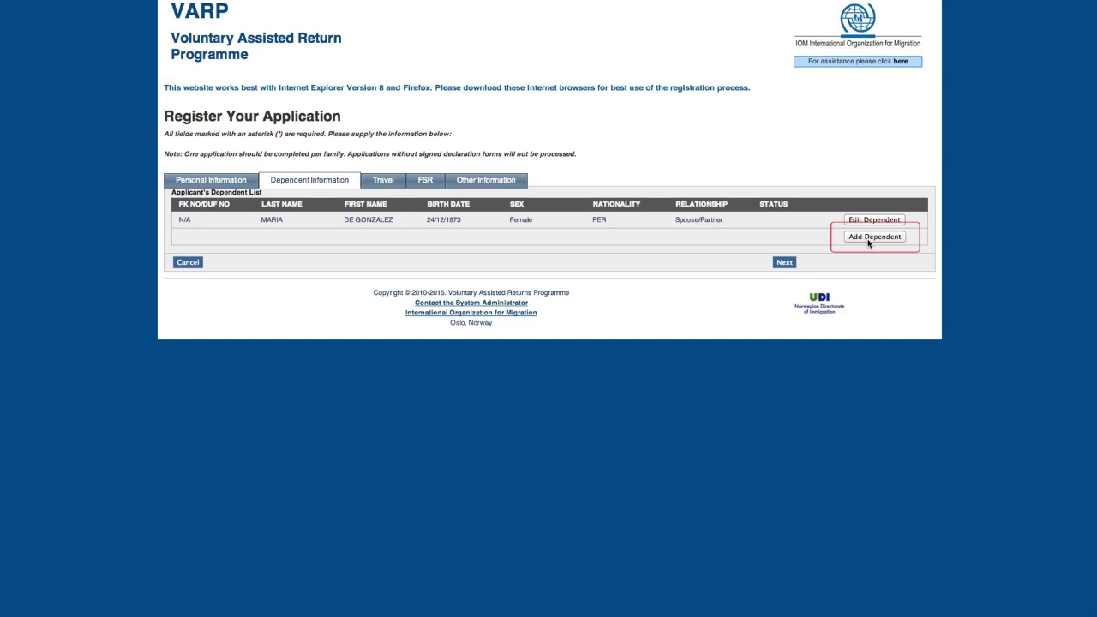
- Continue from the dependent list to the Travel tab
{"action": "left_click", "coordinate": [784, 262]}
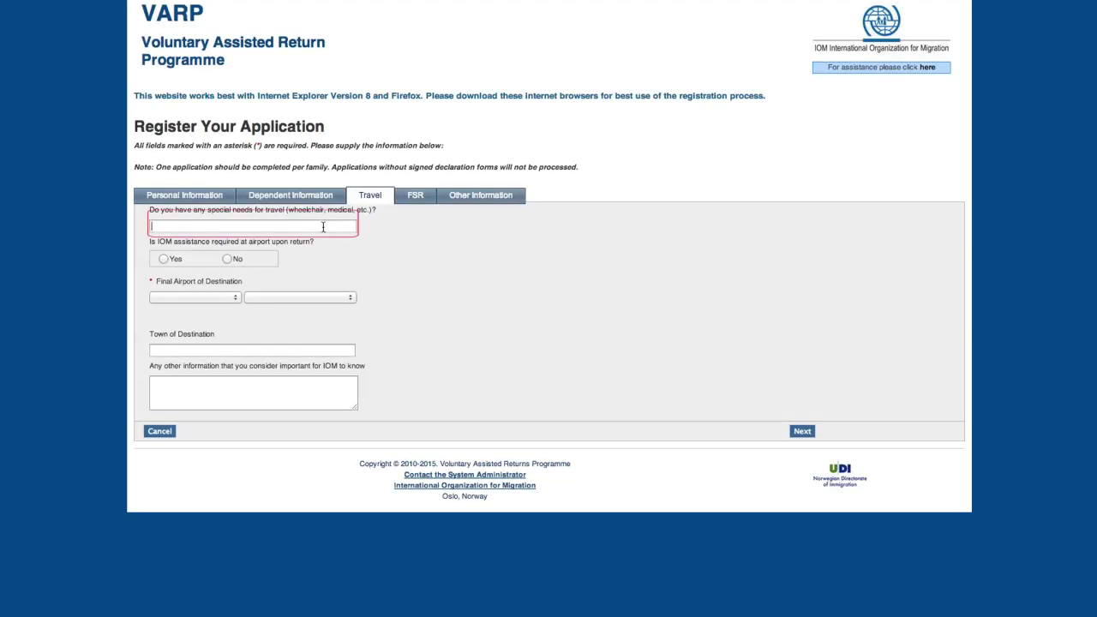
- Answer No to IOM assistance at the airport
{"action": "left_click", "coordinate": [323, 226]}
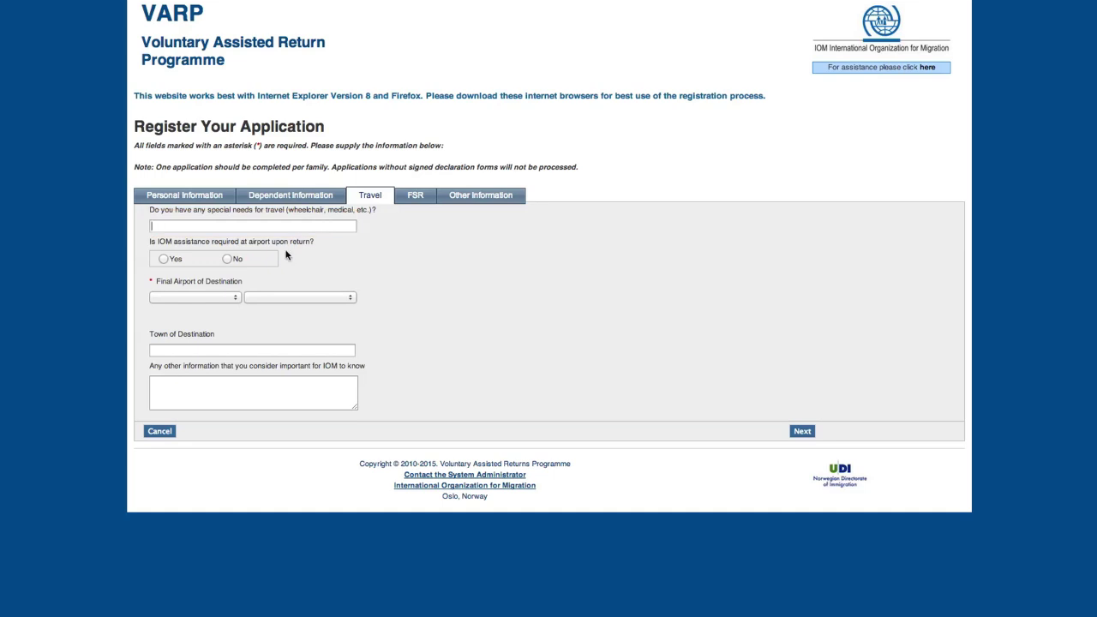
{"action": "left_click", "coordinate": [227, 261]}
{"action": "left_click", "coordinate": [162, 260]}
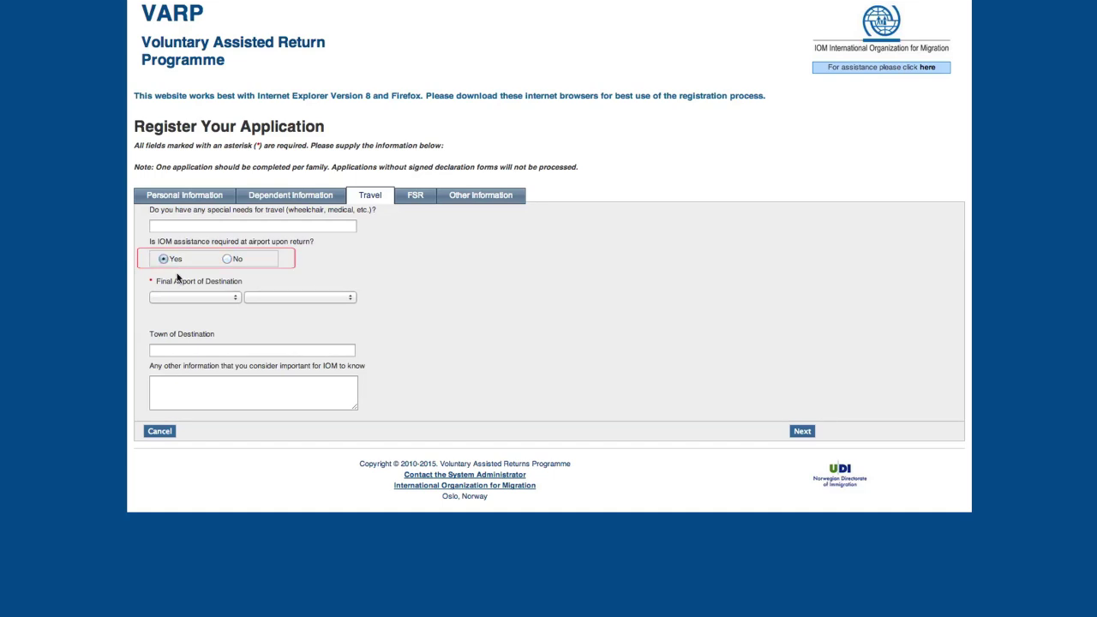
{"action": "left_click", "coordinate": [228, 260]}
- Set the final airport to PERU – Ayacucho and enter Ayacucho as town of destination
{"action": "left_click", "coordinate": [204, 298]}
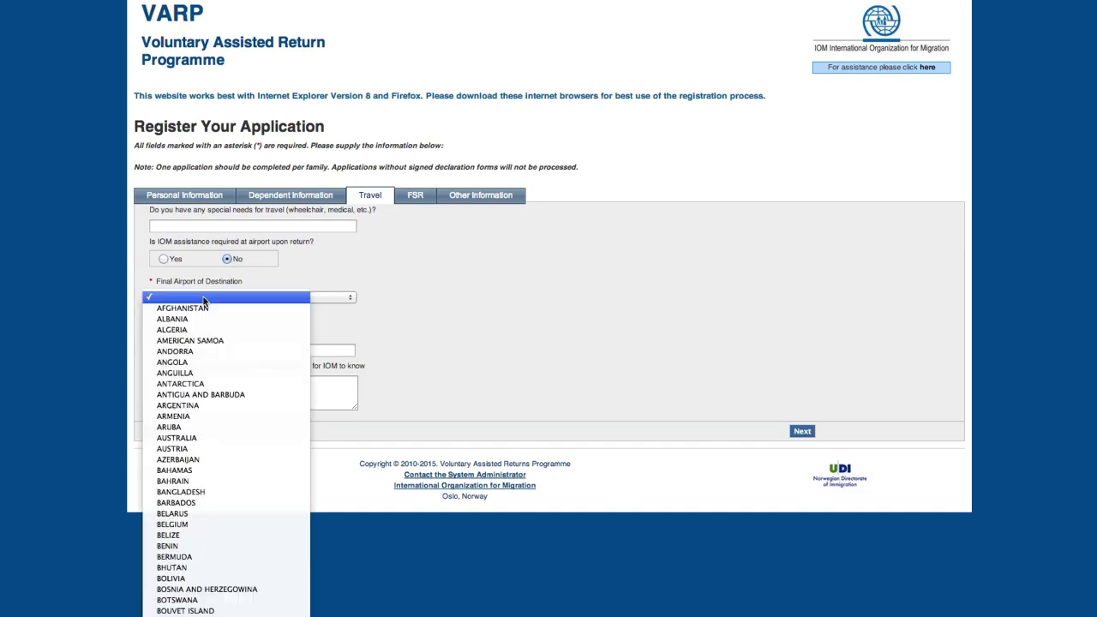
{"action": "scroll", "coordinate": [204, 300], "scroll_direction": "down", "scroll_amount": 10}
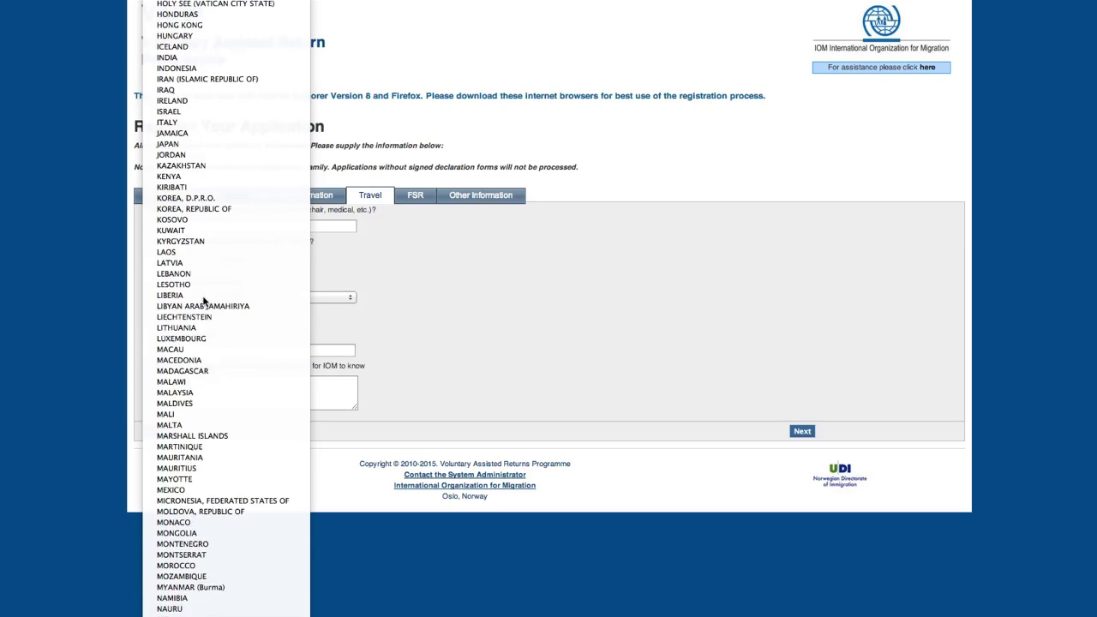
{"action": "scroll", "coordinate": [204, 300], "scroll_direction": "down", "scroll_amount": 3}
{"action": "left_click", "coordinate": [204, 300]}
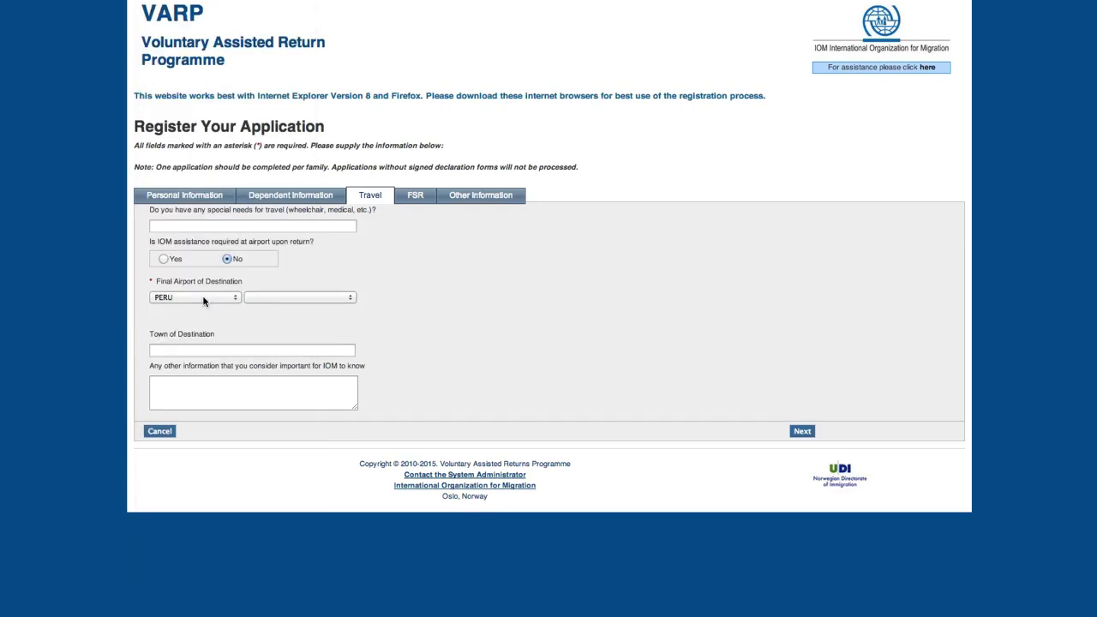
{"action": "left_click", "coordinate": [283, 298]}
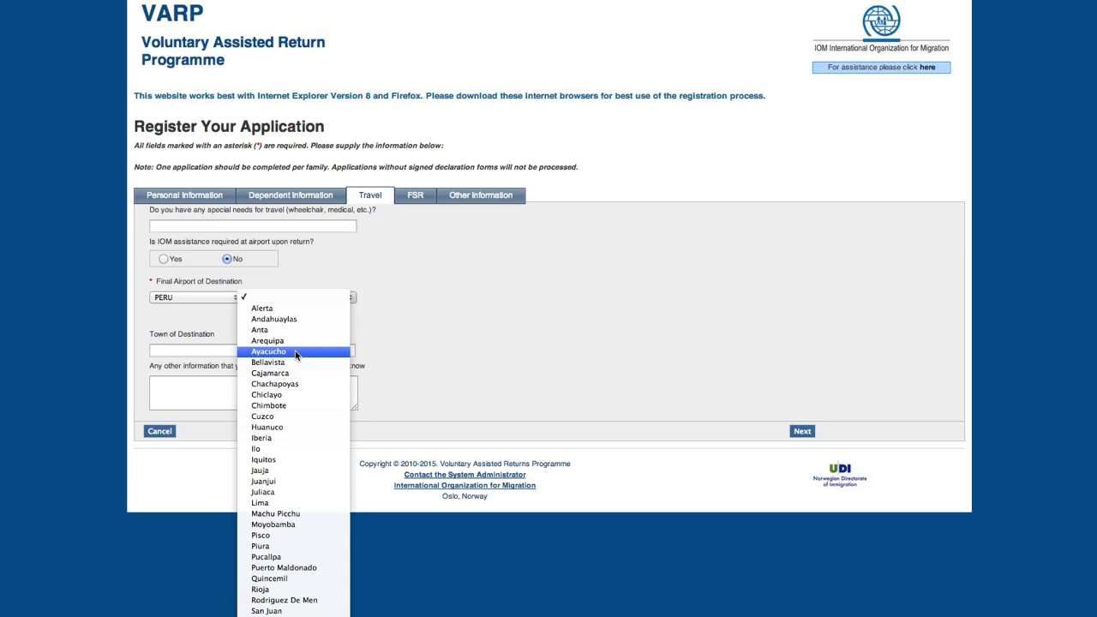
{"action": "left_click", "coordinate": [294, 351]}
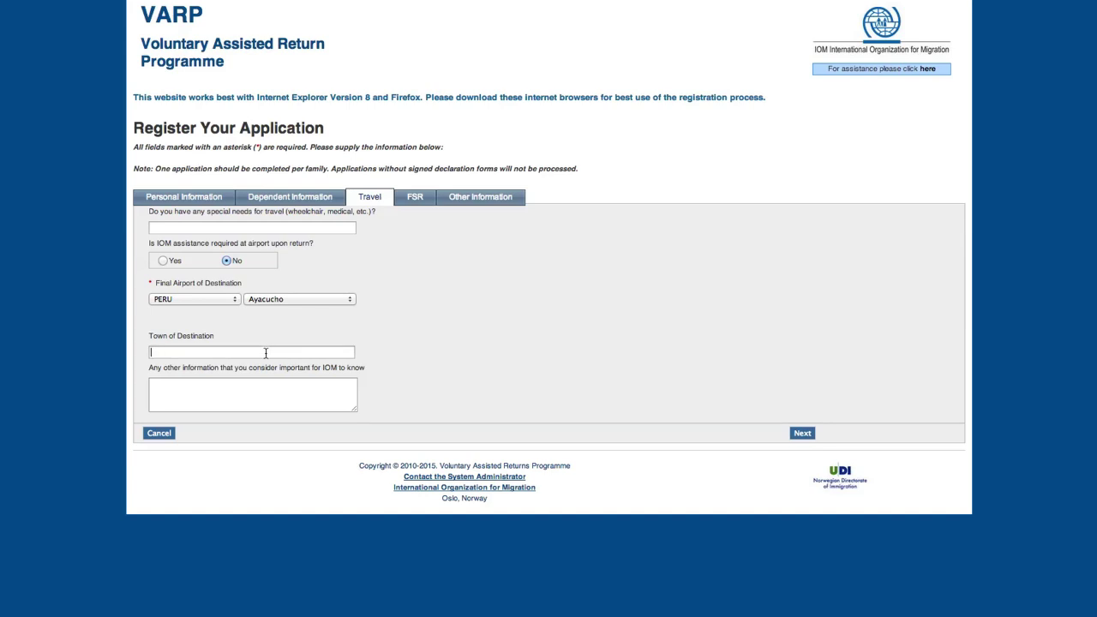
{"action": "type", "text": "Aya"}
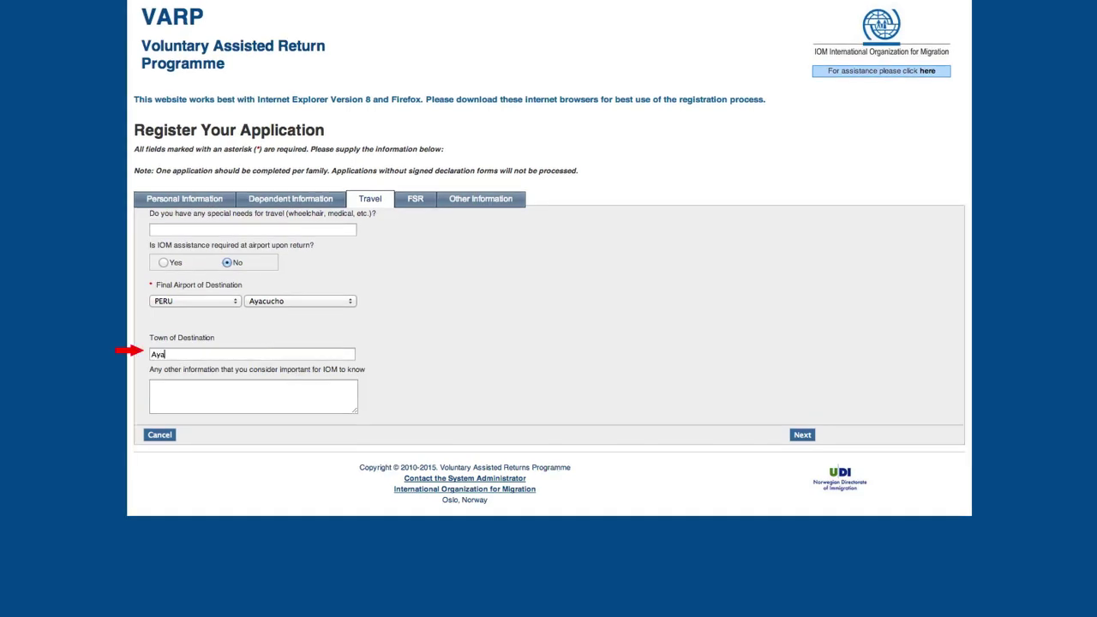
{"action": "type", "text": "cucho"}
- Advance from the Travel tab to the FSR section of the application
{"action": "left_click", "coordinate": [801, 435]}
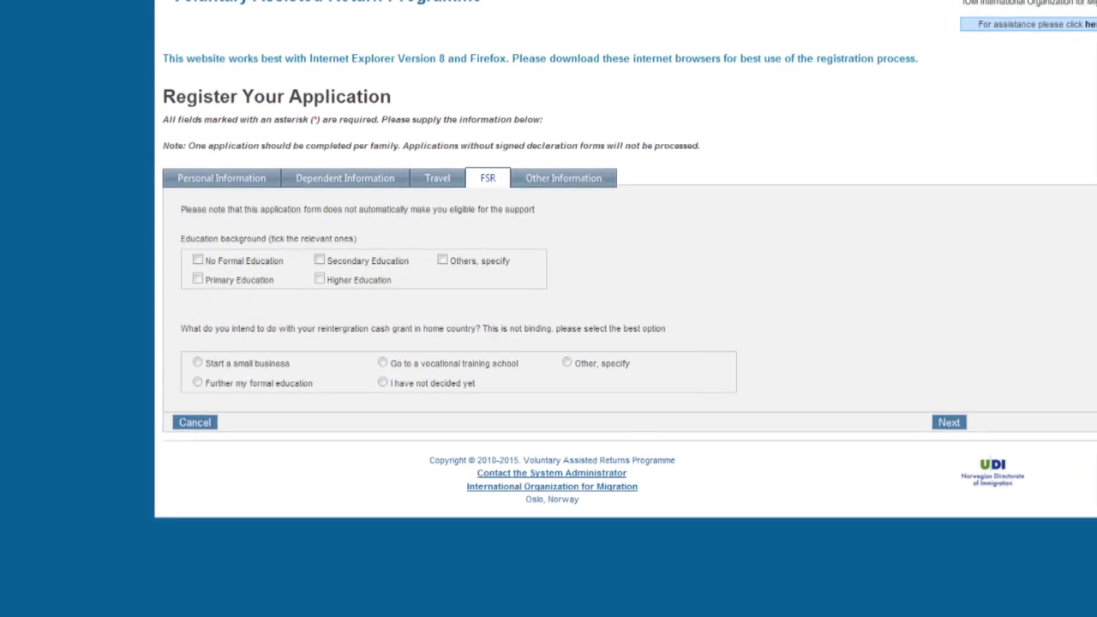
- Tick Secondary Education and Primary Education as the applicant's education background
{"action": "left_click", "coordinate": [323, 259]}
{"action": "left_click", "coordinate": [200, 279]}
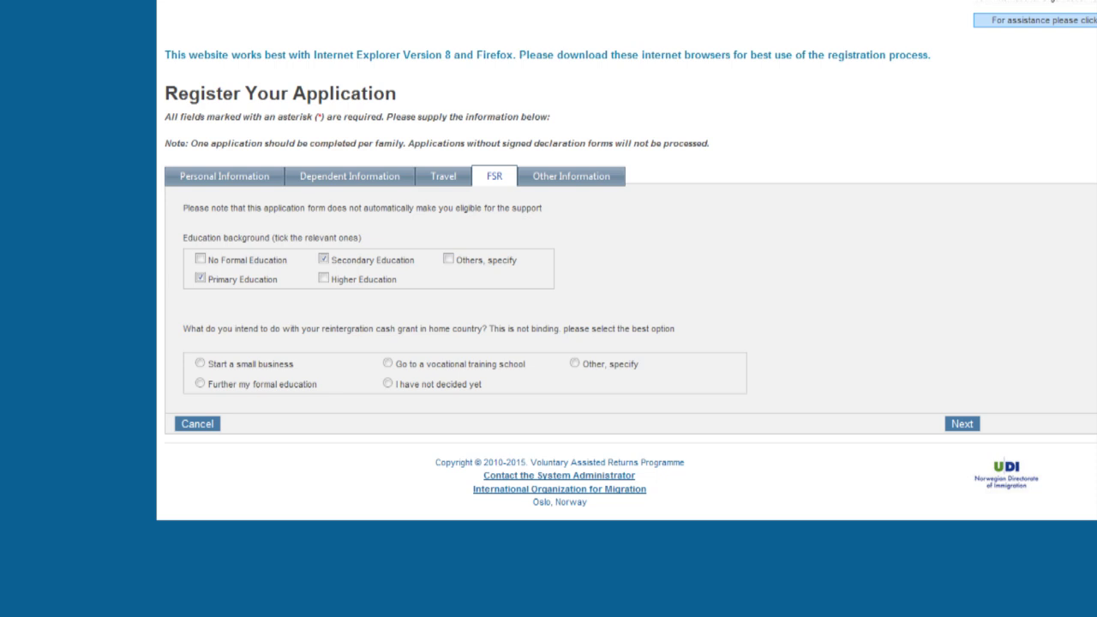
- Set the reintegration cash grant plan to 'I have not decided yet'
{"action": "left_click", "coordinate": [388, 384]}
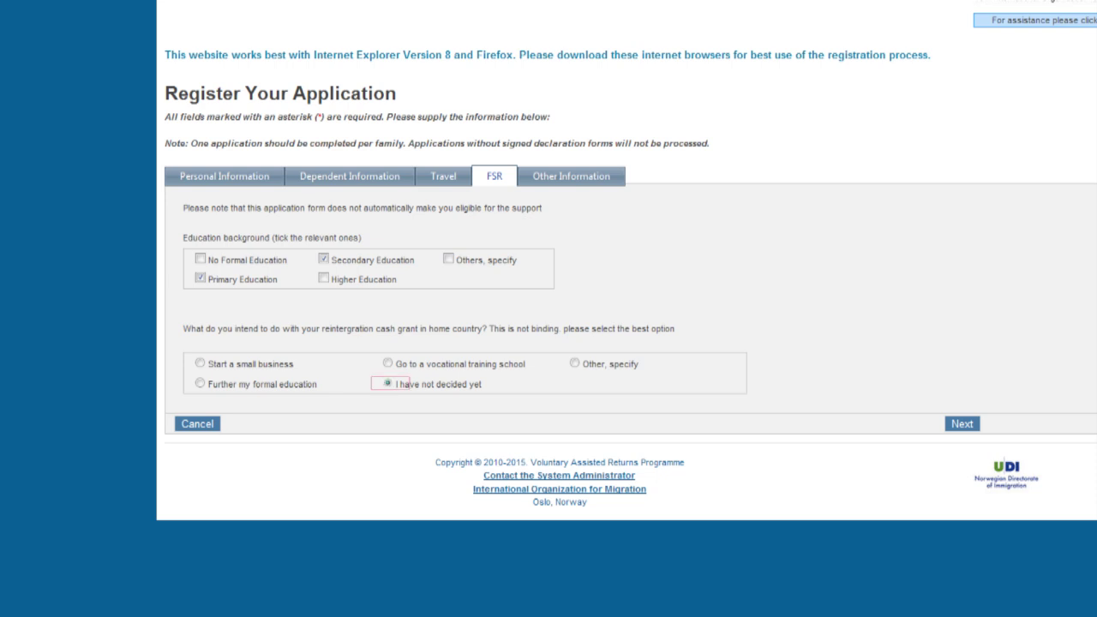